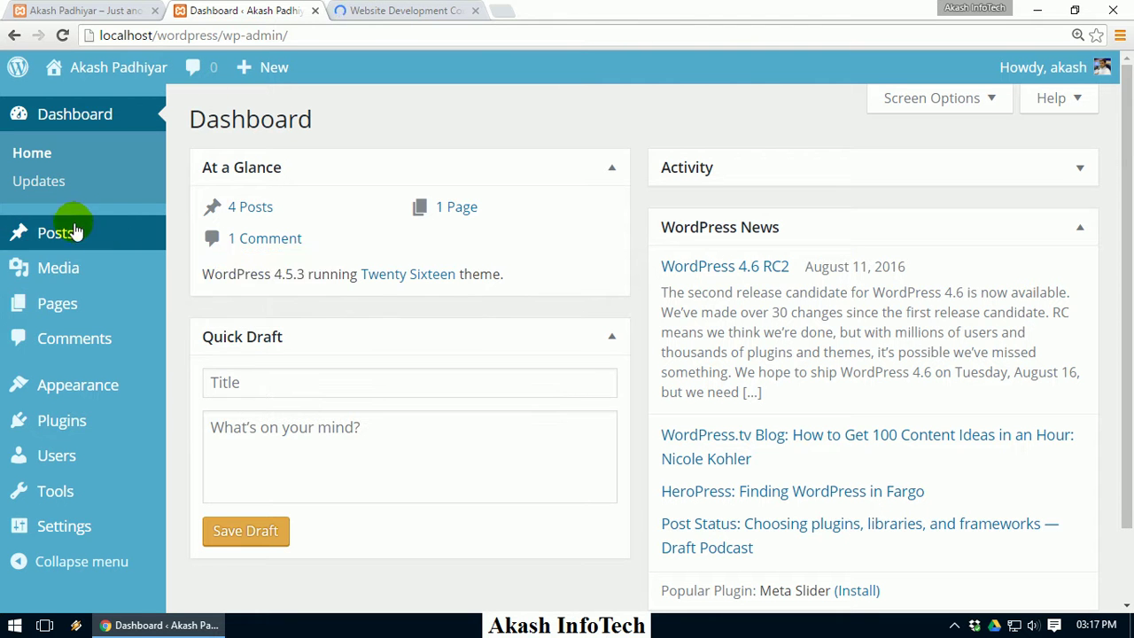
On the Akash InfoTech website, open the company's About Us and Why Us pages in separate browser tabs.
left_click(105, 231)
left_click(390, 11)
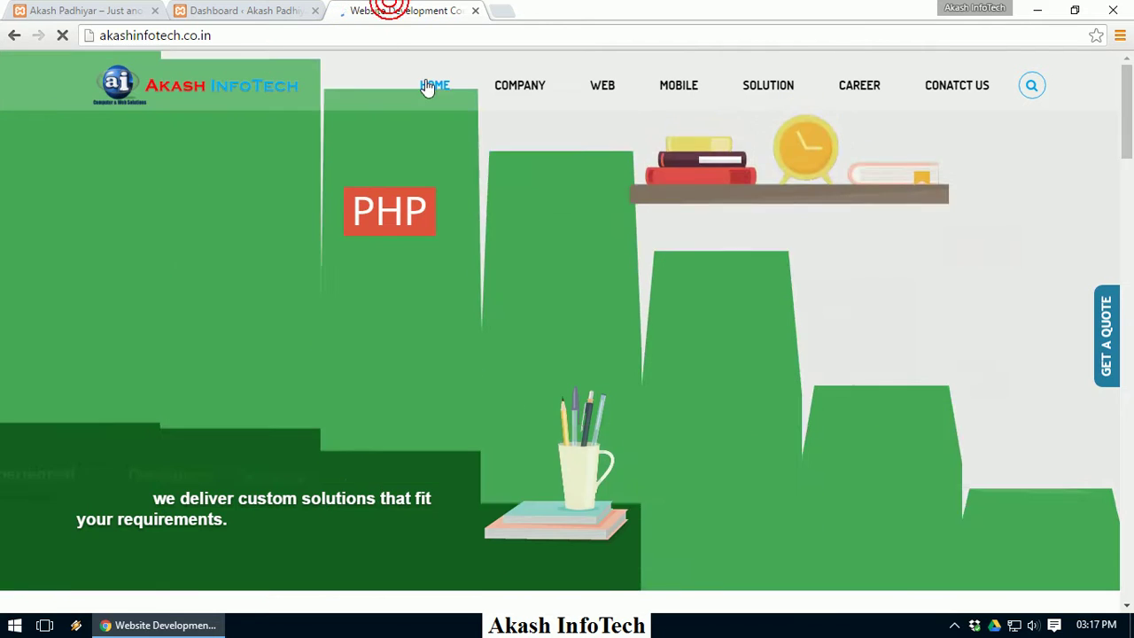
mouse_move(526, 106)
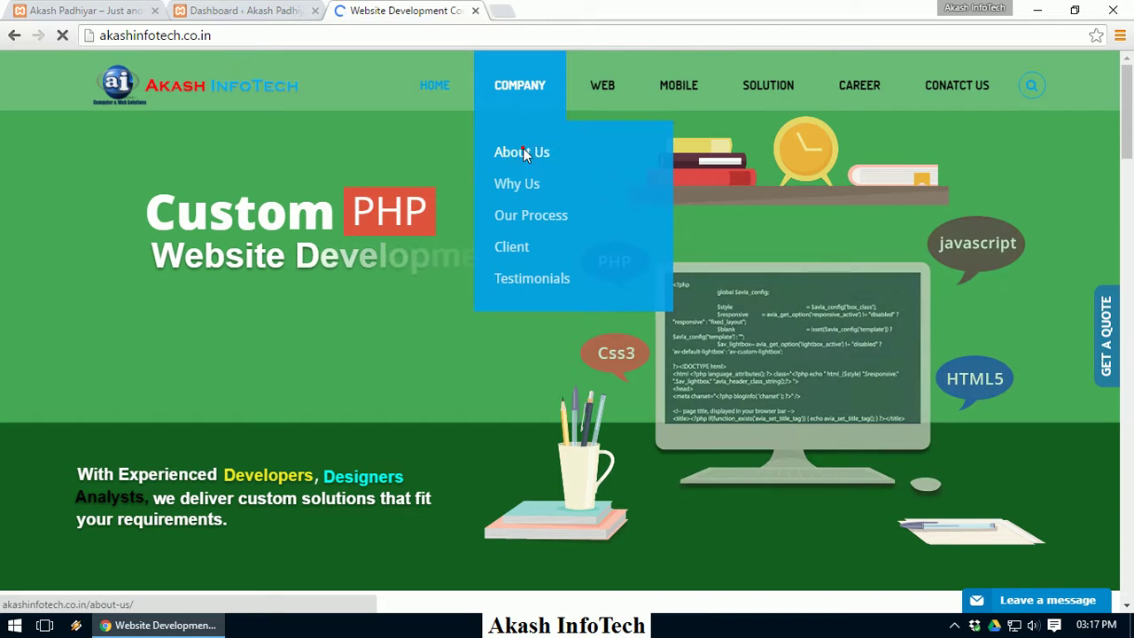
middle_click(521, 152)
middle_click(523, 184)
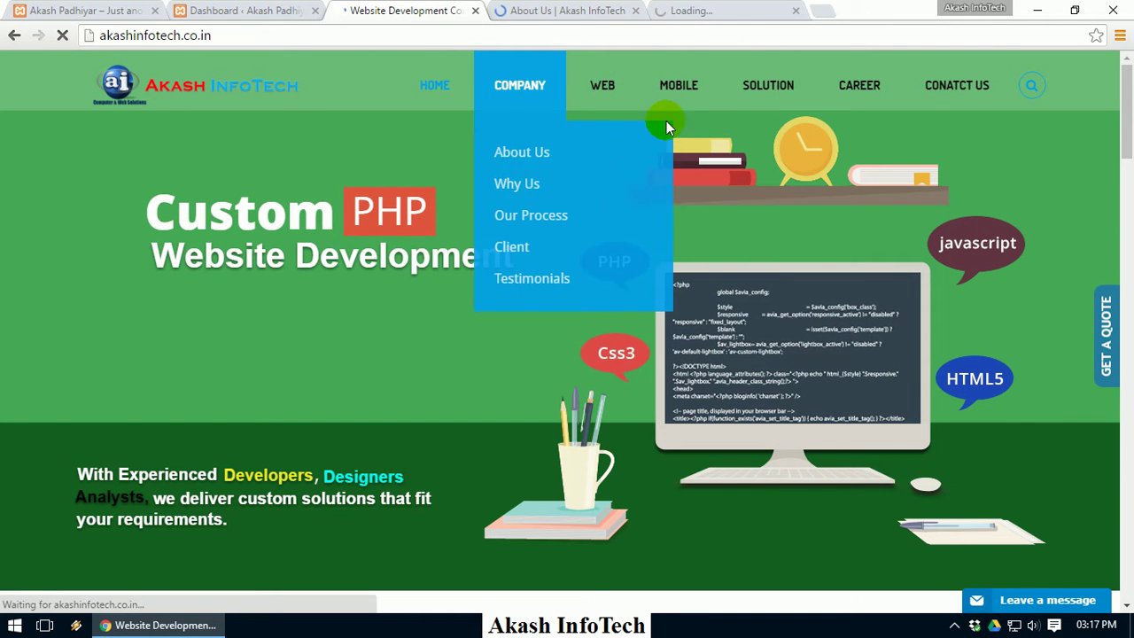
Examine the content and layout of the Akash InfoTech About Us, Why Us and Contact Us pages.
left_click(542, 9)
mouse_move(603, 85)
scroll(516, 380, "down", 3)
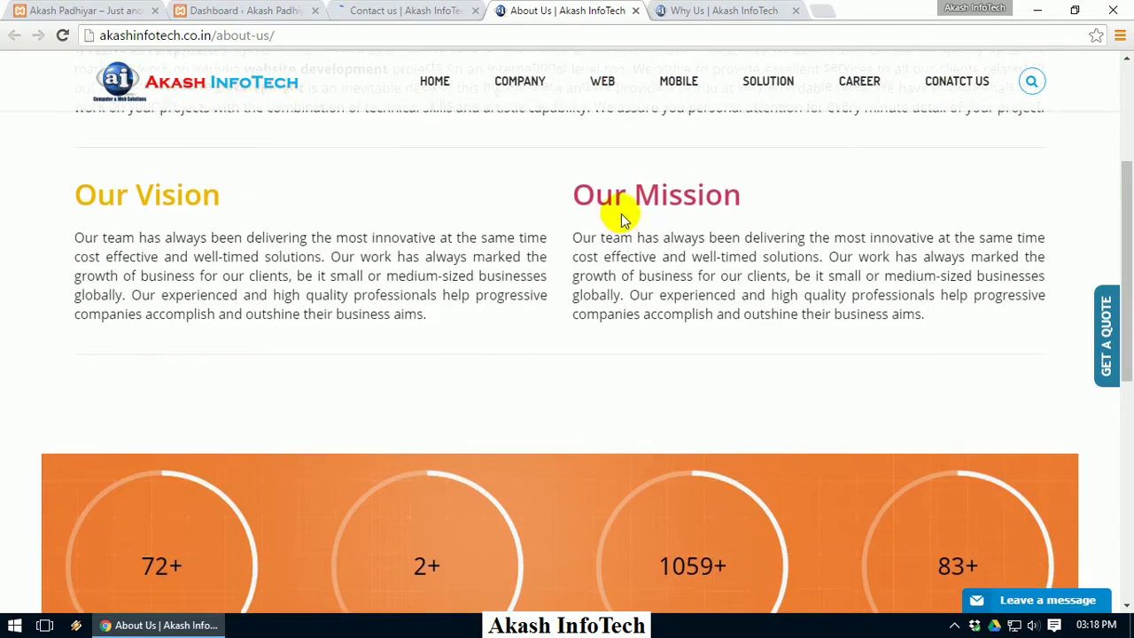
scroll(664, 231, "up", 3)
left_click(695, 9)
scroll(479, 431, "down", 3)
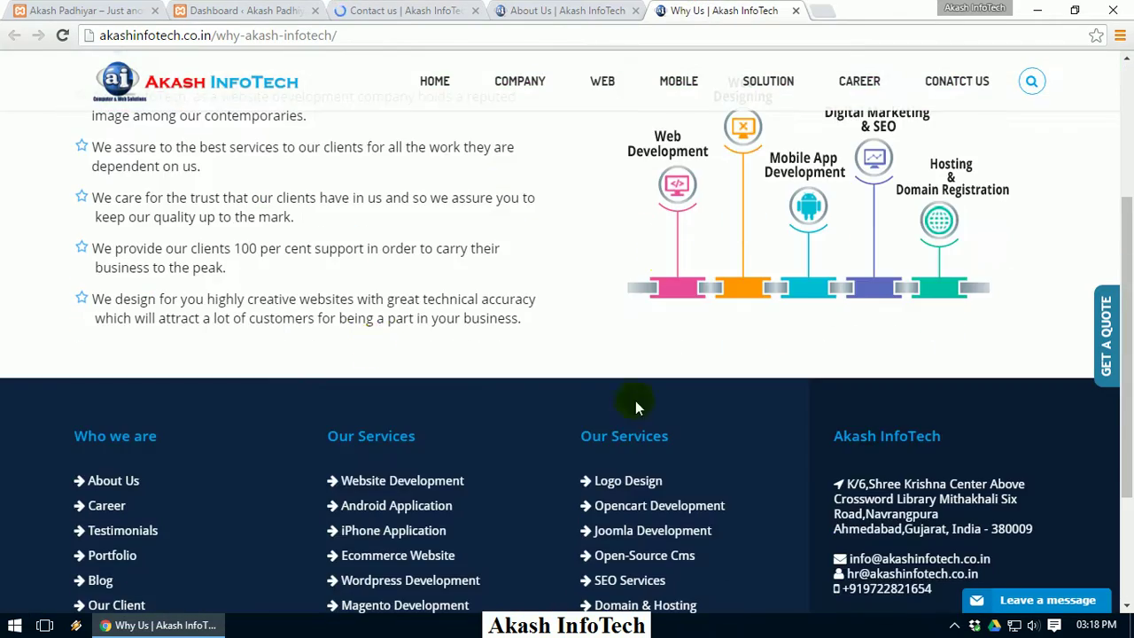
left_click(547, 9)
left_click(438, 9)
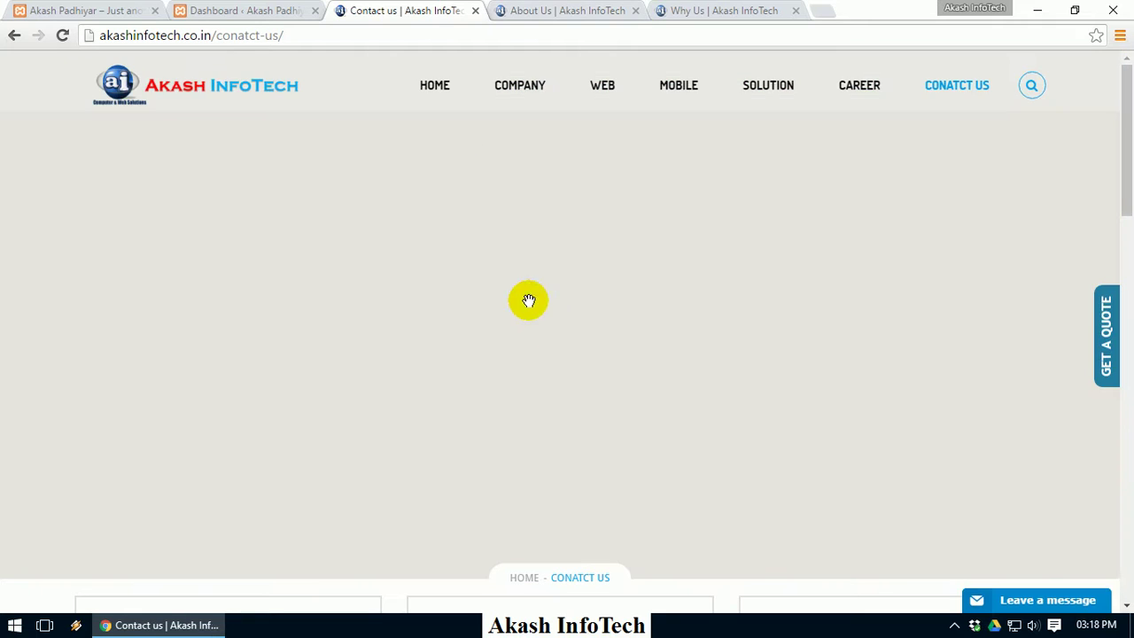
In the WordPress admin, move the Sample Page to the trash and delete it permanently.
left_click(230, 9)
mouse_move(93, 304)
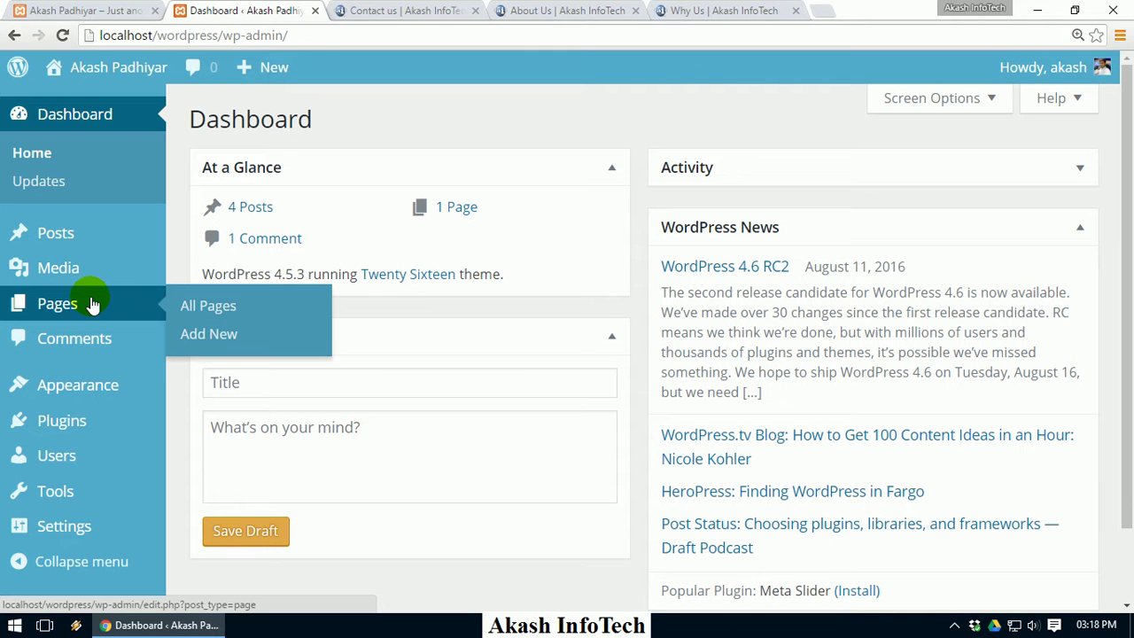
left_click(206, 309)
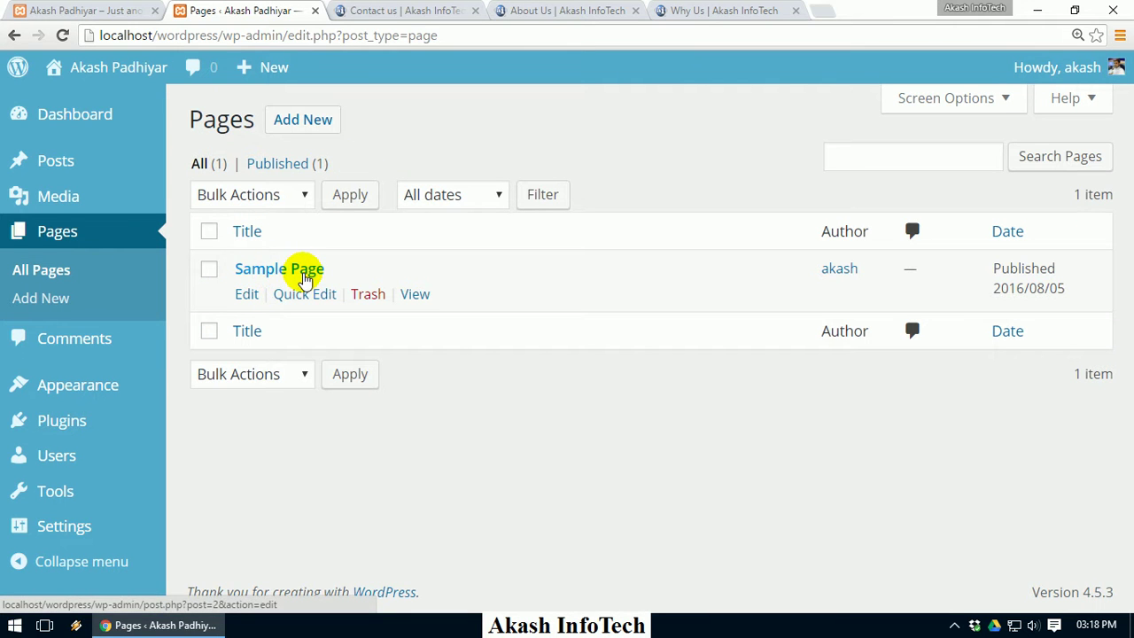
left_click(360, 302)
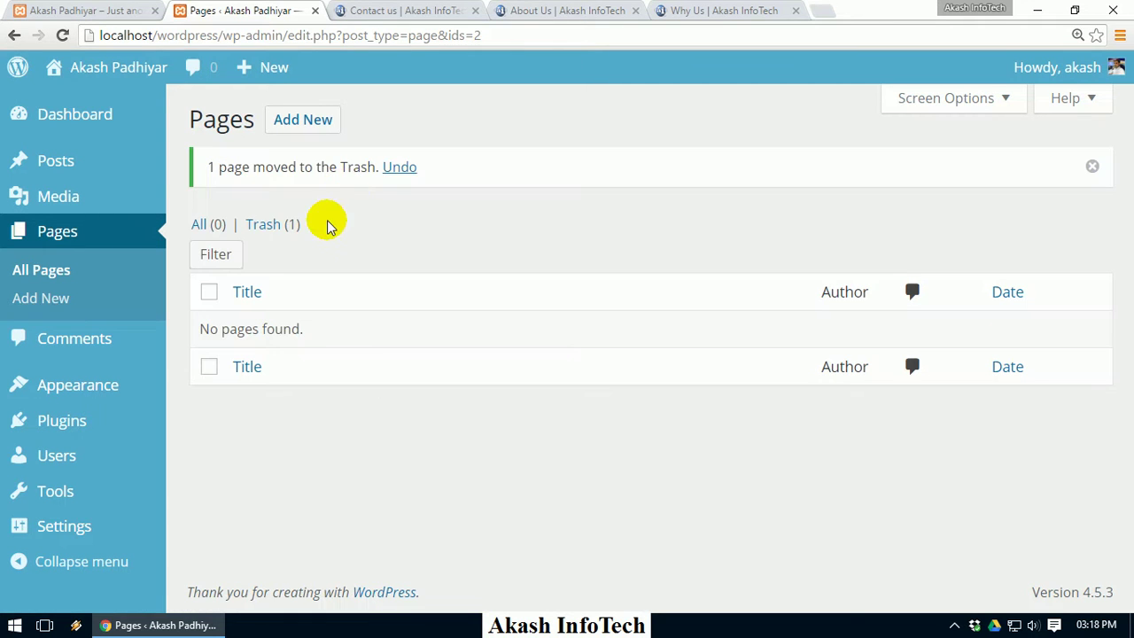
left_click(263, 227)
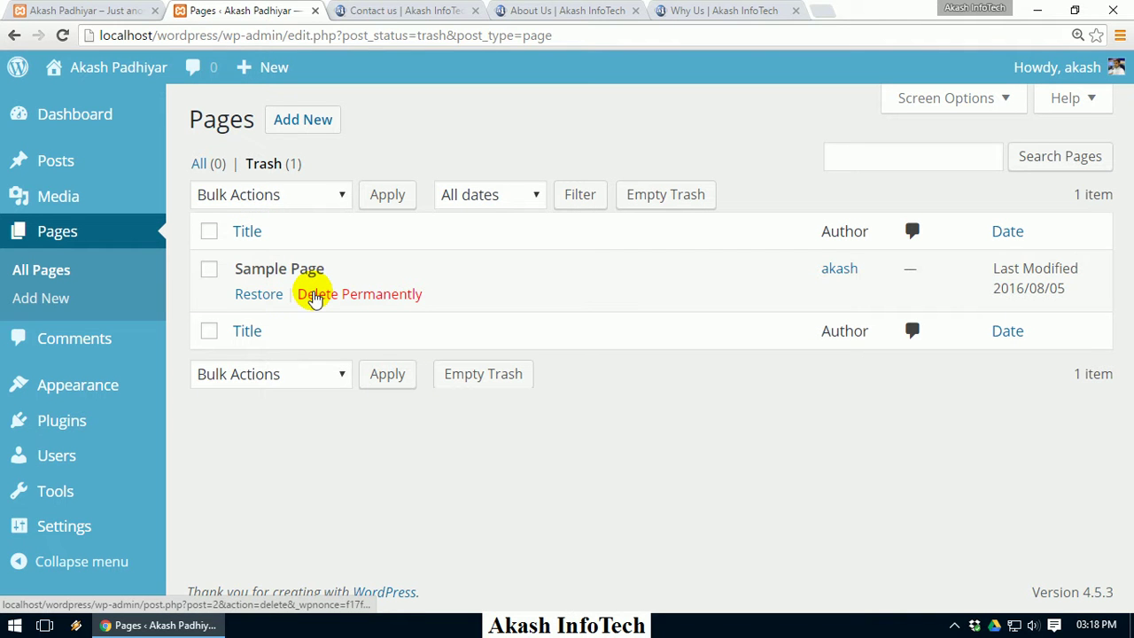
left_click(314, 295)
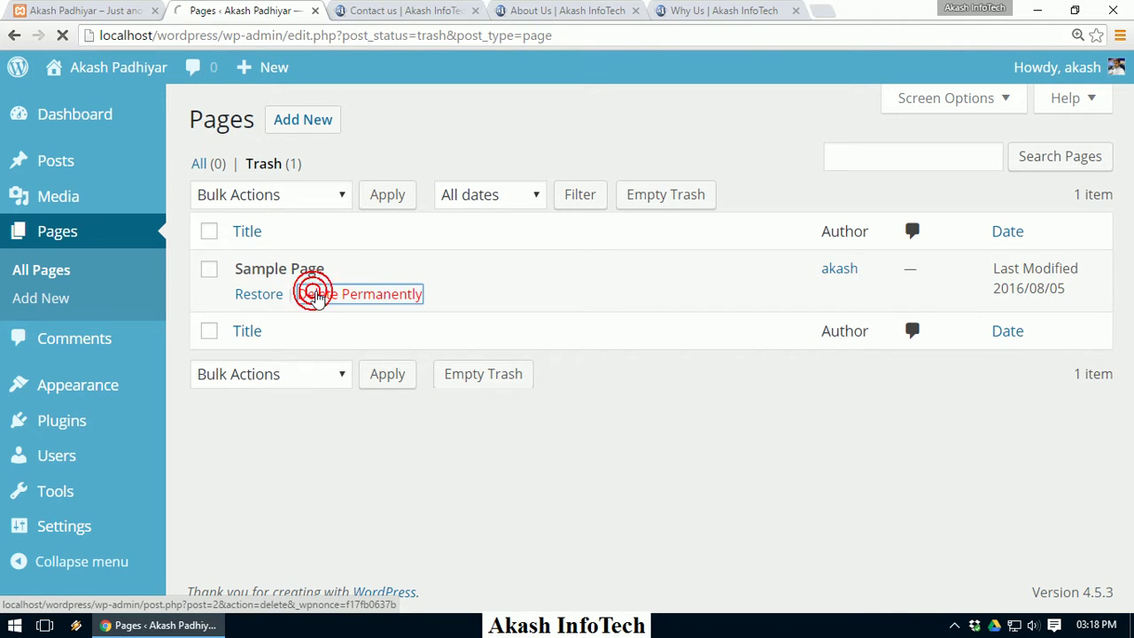
Start a new page and title it "About us".
left_click(78, 301)
left_click(342, 168)
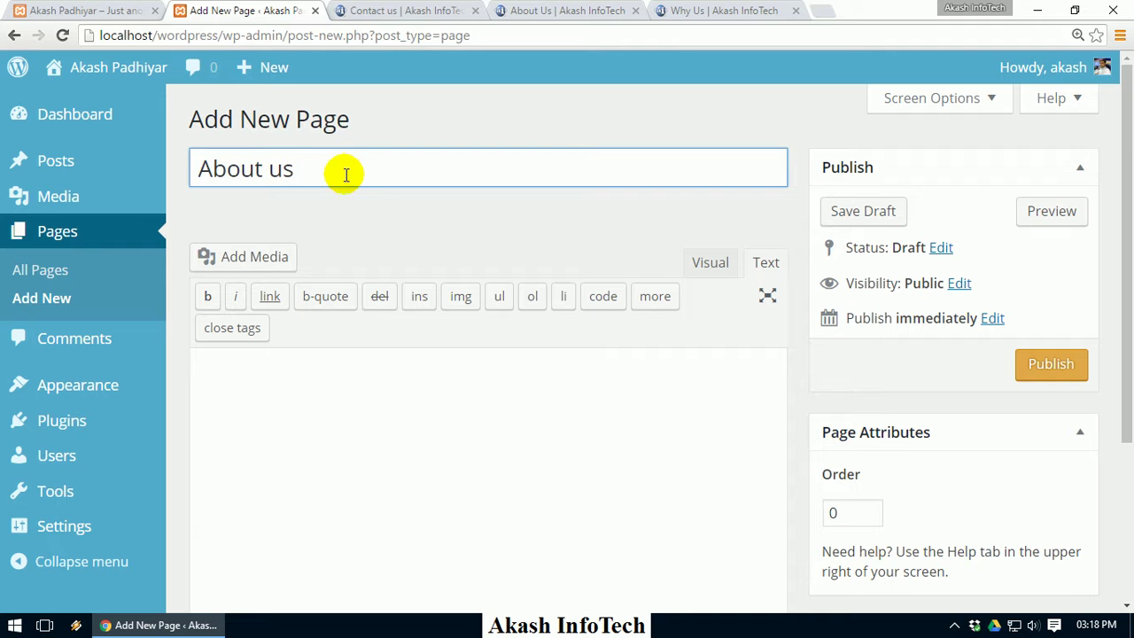
left_click(375, 239)
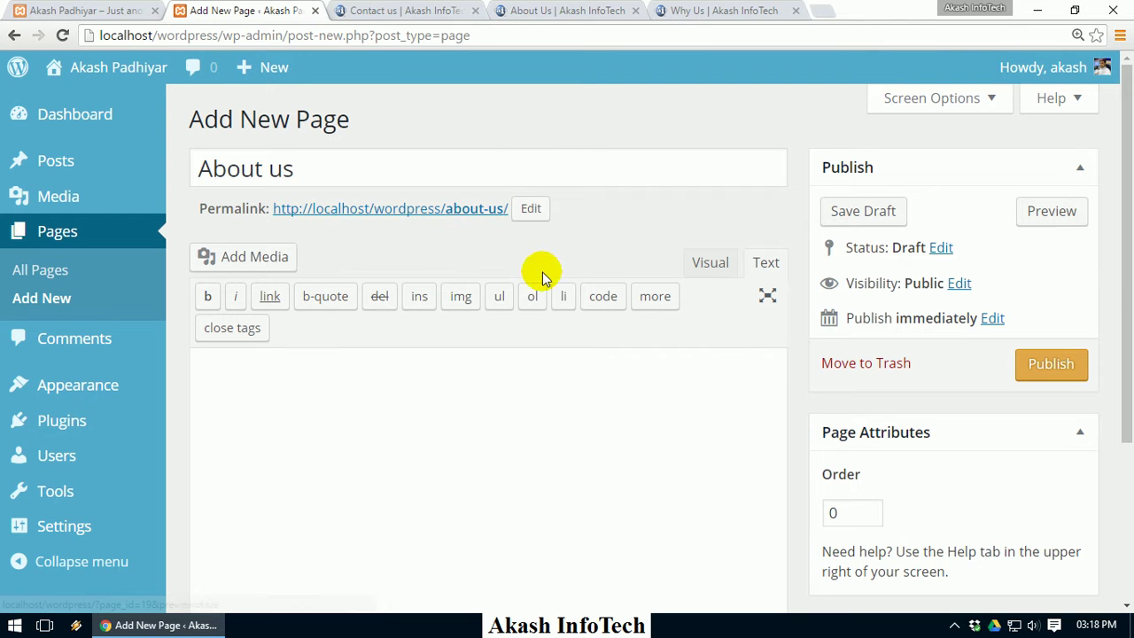
Copy the introductory paragraph from the Akash InfoTech About Us page and paste it into the new page's body.
left_click(416, 10)
left_click(539, 10)
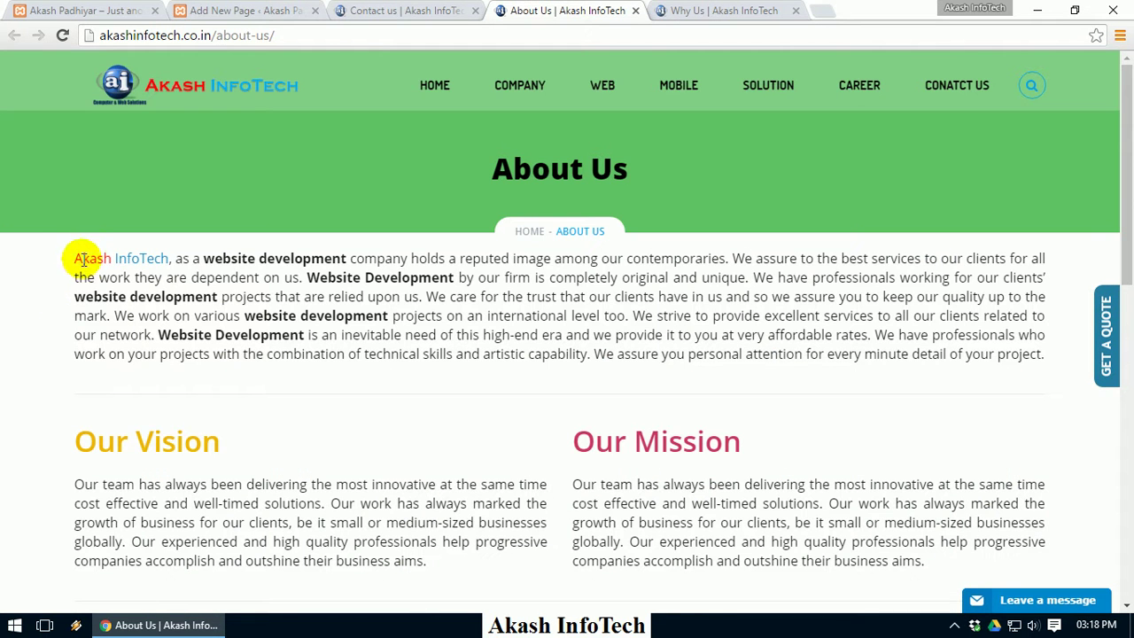
left_click_drag(75, 257, 1040, 355)
key("ctrl+c")
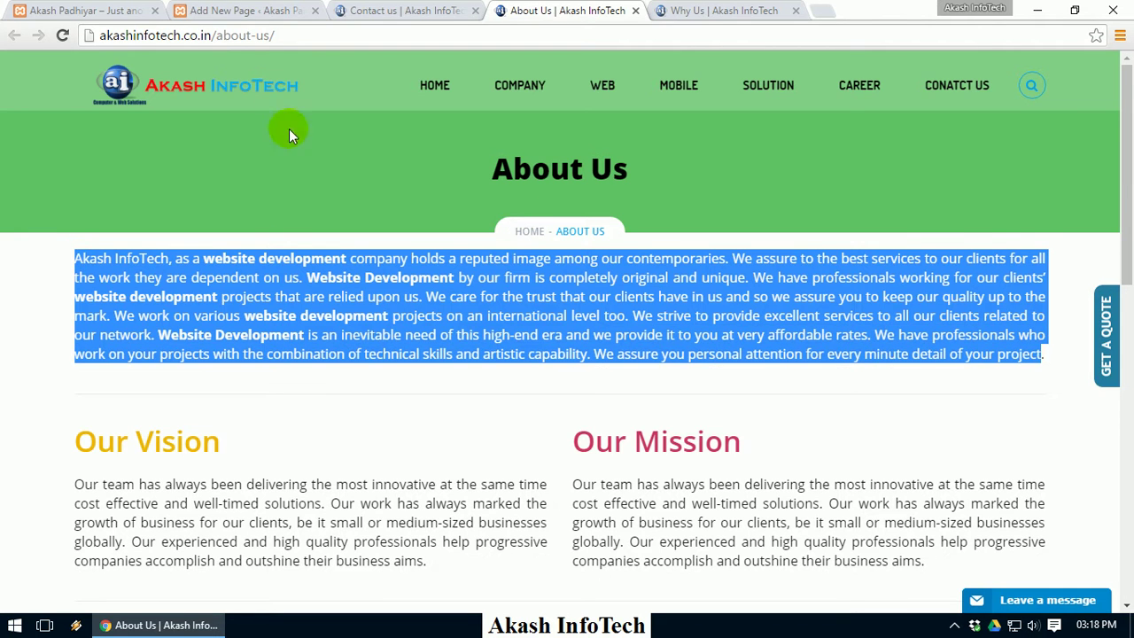
left_click(282, 9)
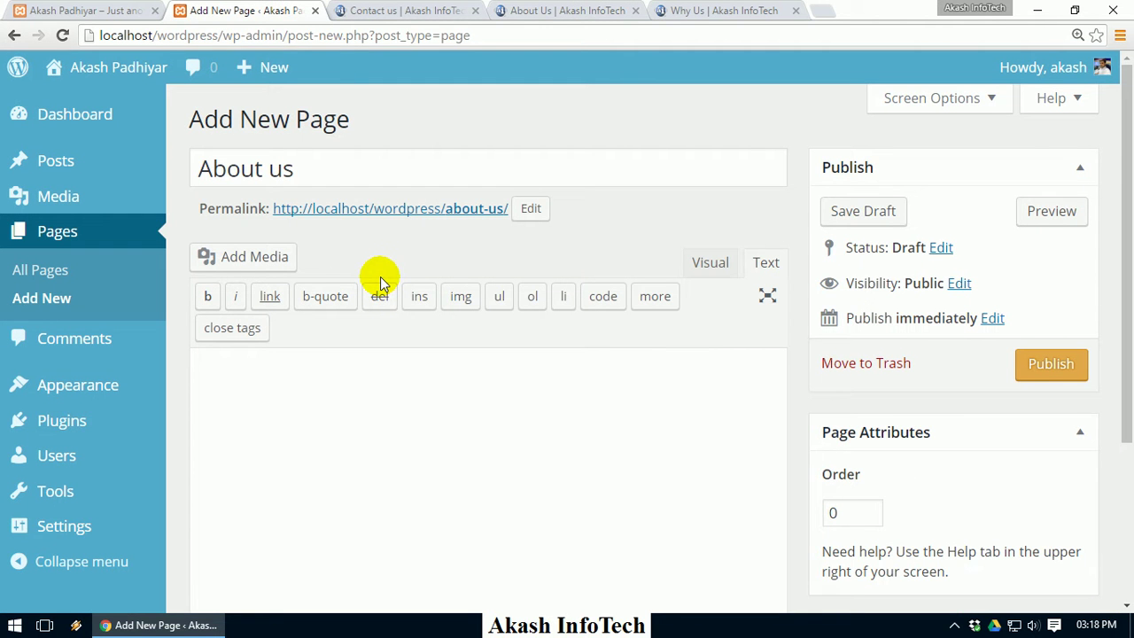
left_click(405, 417)
key("ctrl+v")
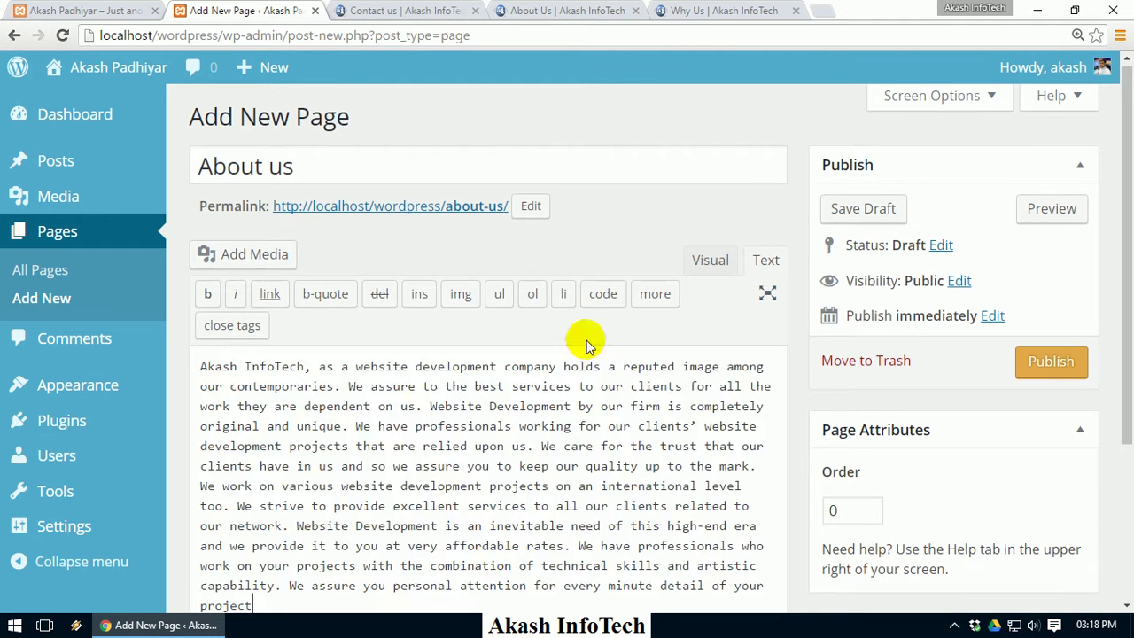
In the visual editor, split the body text into paragraphs before "We have professionals working" and before "Website Development is an inevitable need".
left_click(722, 266)
scroll(508, 350, "down", 3)
scroll(508, 350, "down", 2)
scroll(506, 345, "up", 5)
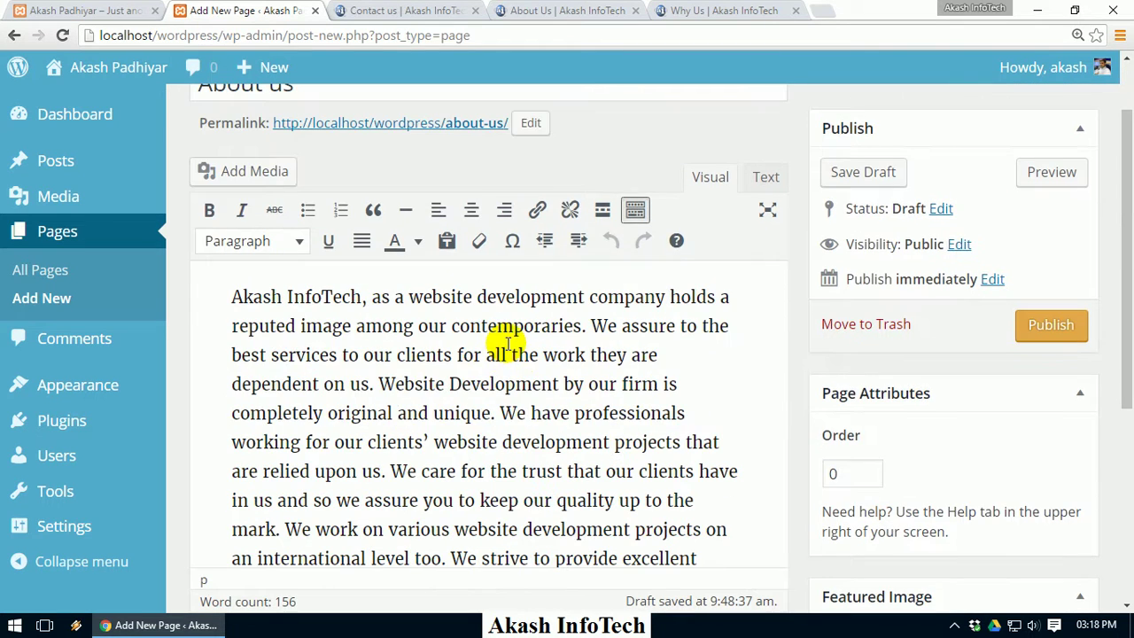
left_click(501, 413)
key("Return")
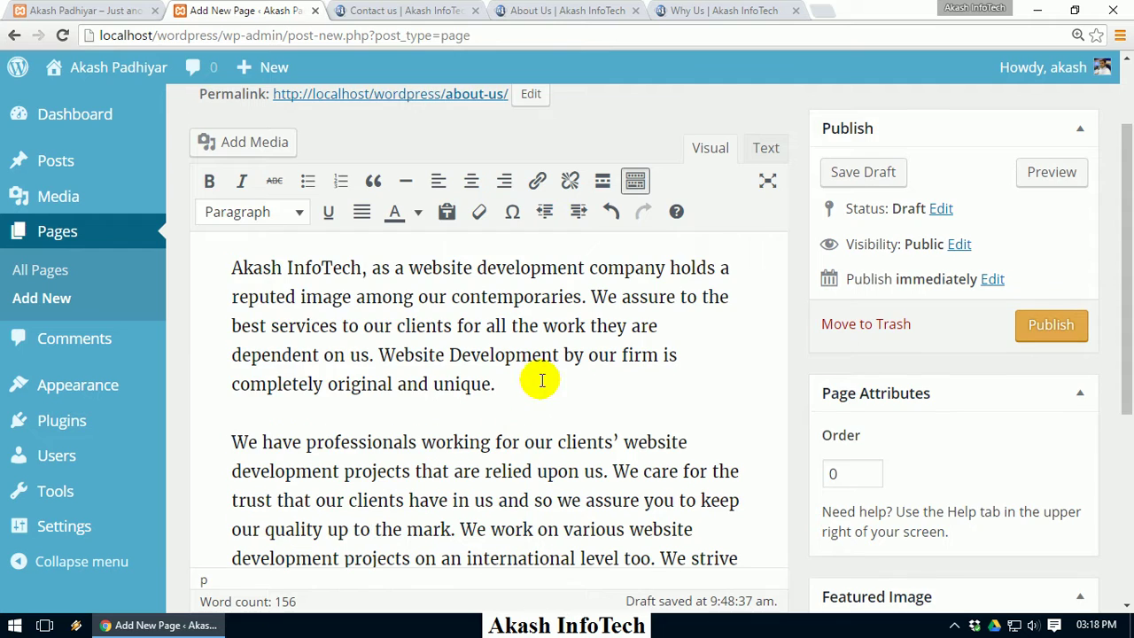
scroll(539, 381, "down", 2)
scroll(611, 385, "down", 4)
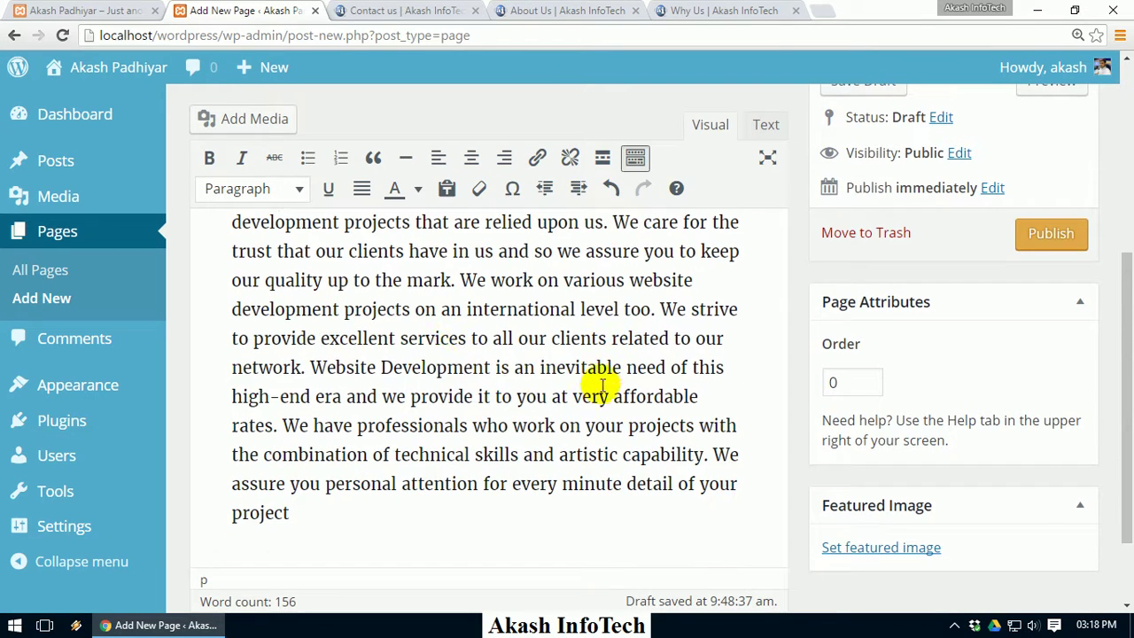
left_click(312, 365)
key("Return")
scroll(372, 354, "up", 6)
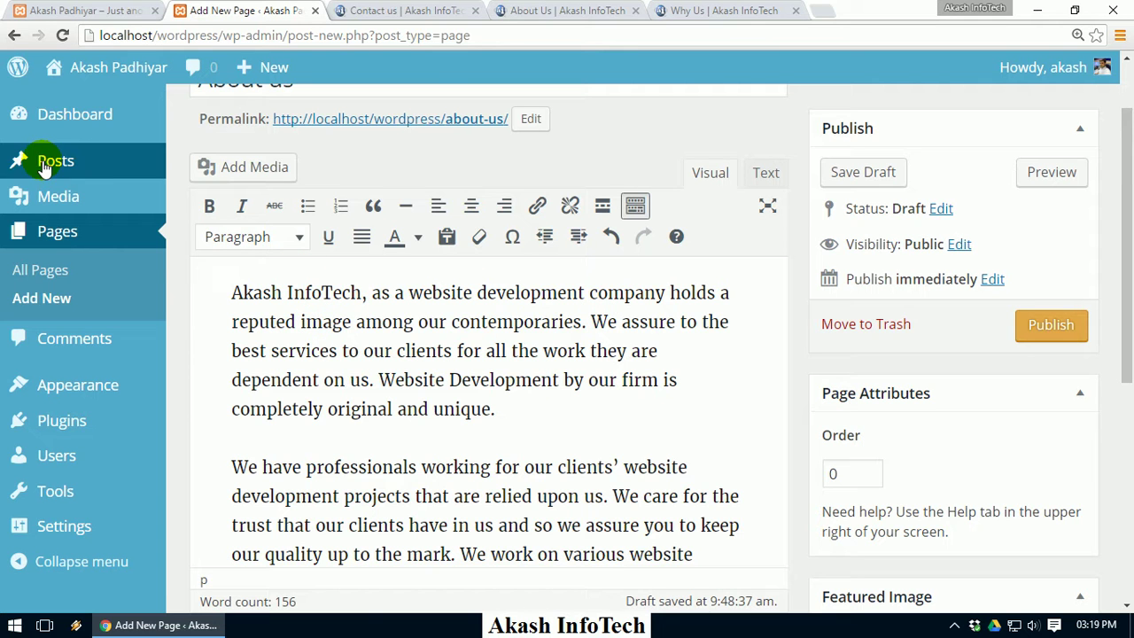
left_click(324, 322)
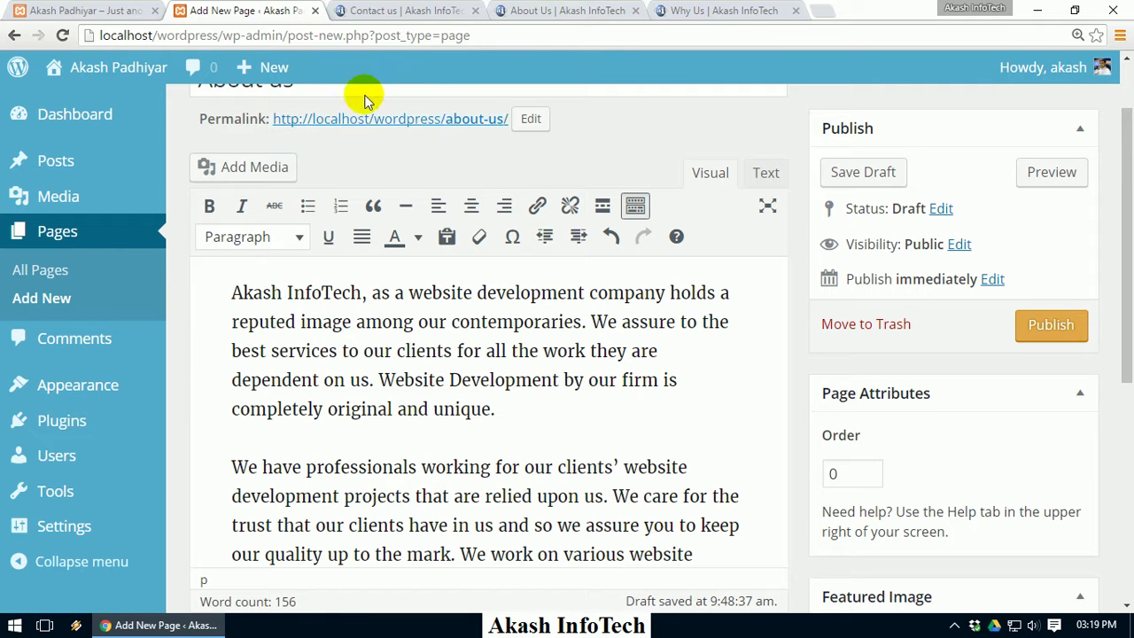
Find the services diagram on the Akash InfoTech Why Us page and open the image in its own browser tab.
left_click(585, 9)
left_click(700, 10)
mouse_move(525, 138)
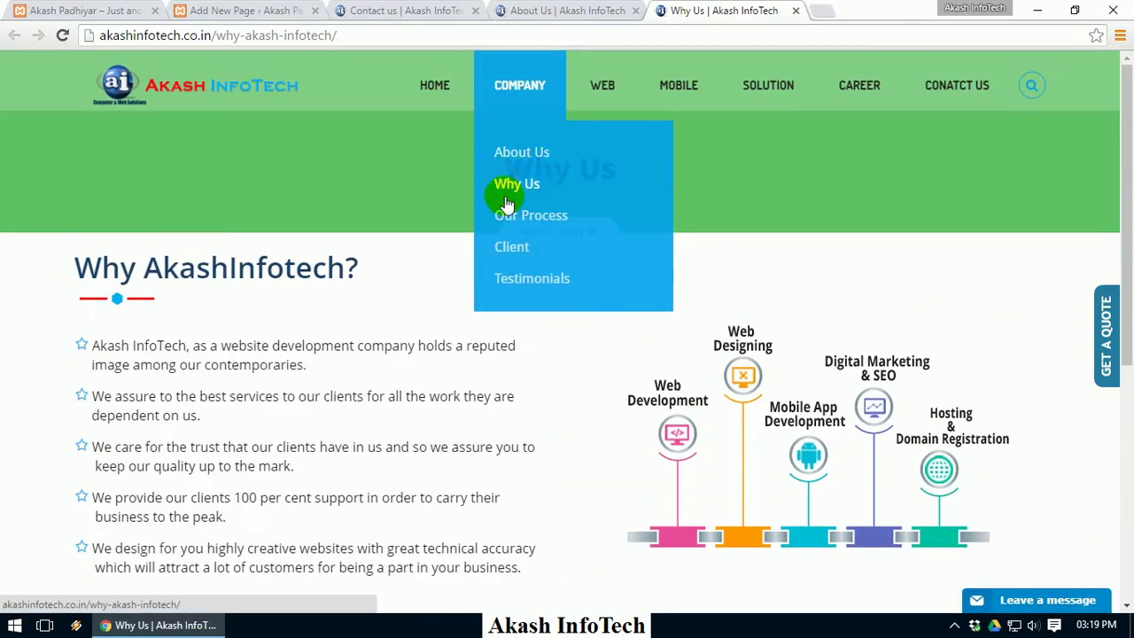
scroll(804, 217, "down", 3)
right_click(795, 201)
left_click(553, 9)
scroll(573, 309, "down", 7)
left_click(759, 13)
right_click(735, 200)
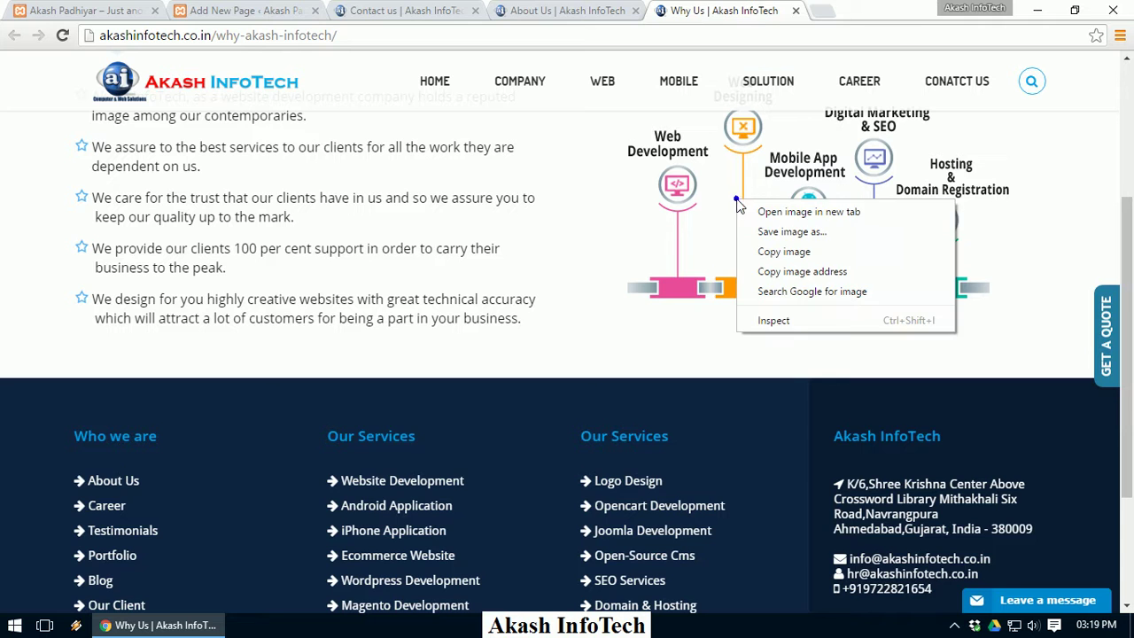
left_click(779, 212)
key("ctrl+Tab")
Save the services diagram to the Desktop as the PNG file Output-1.
right_click(243, 166)
left_click(271, 202)
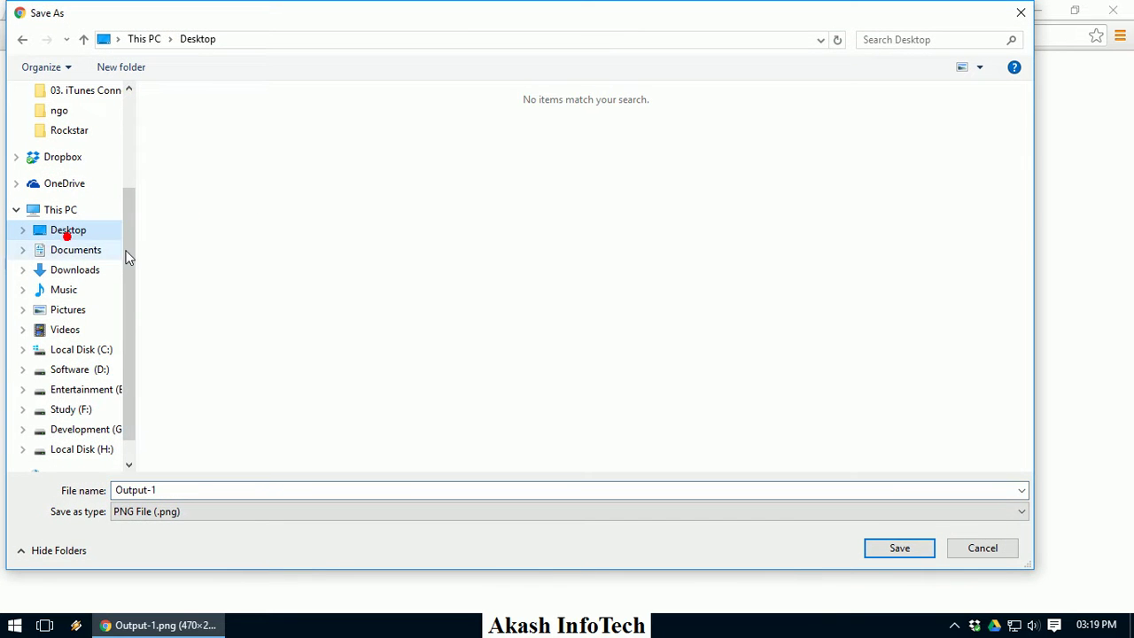
left_click(882, 550)
Add an empty line after the About us page's first paragraph and upload Output-1 from the Desktop to the media library.
left_click(420, 9)
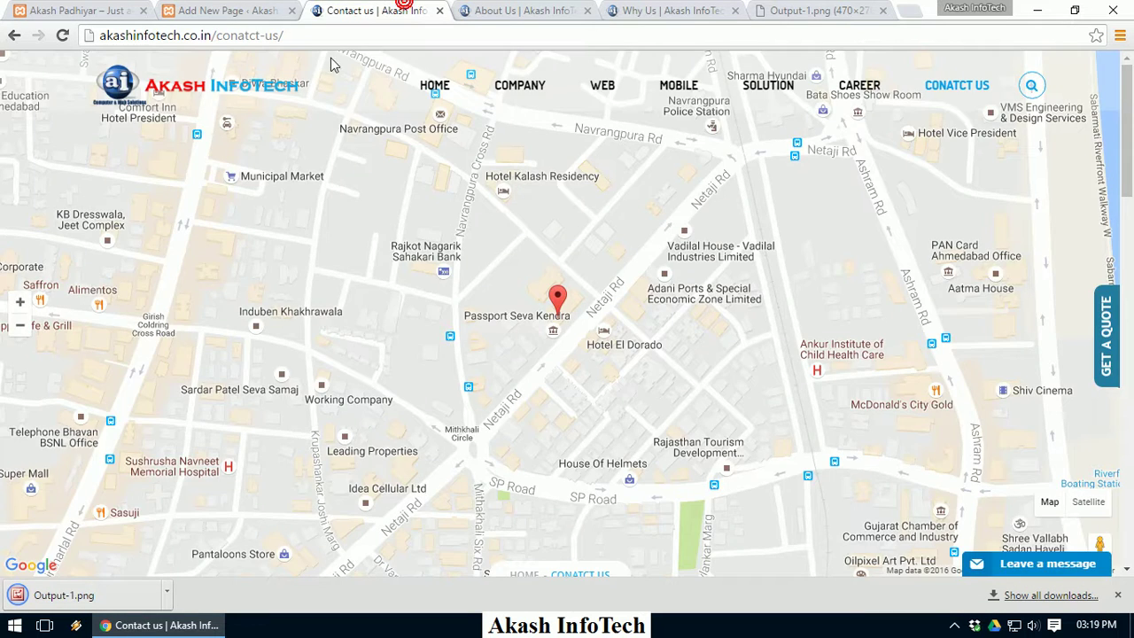
left_click(282, 9)
left_click(489, 430)
key("Return")
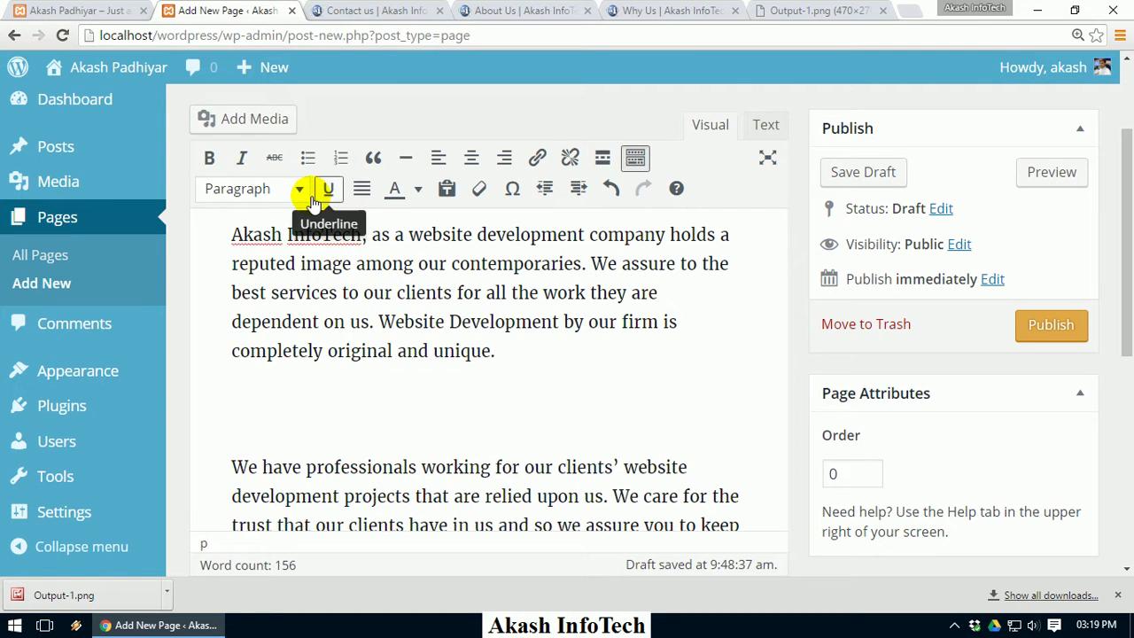
left_click(276, 133)
left_click(281, 144)
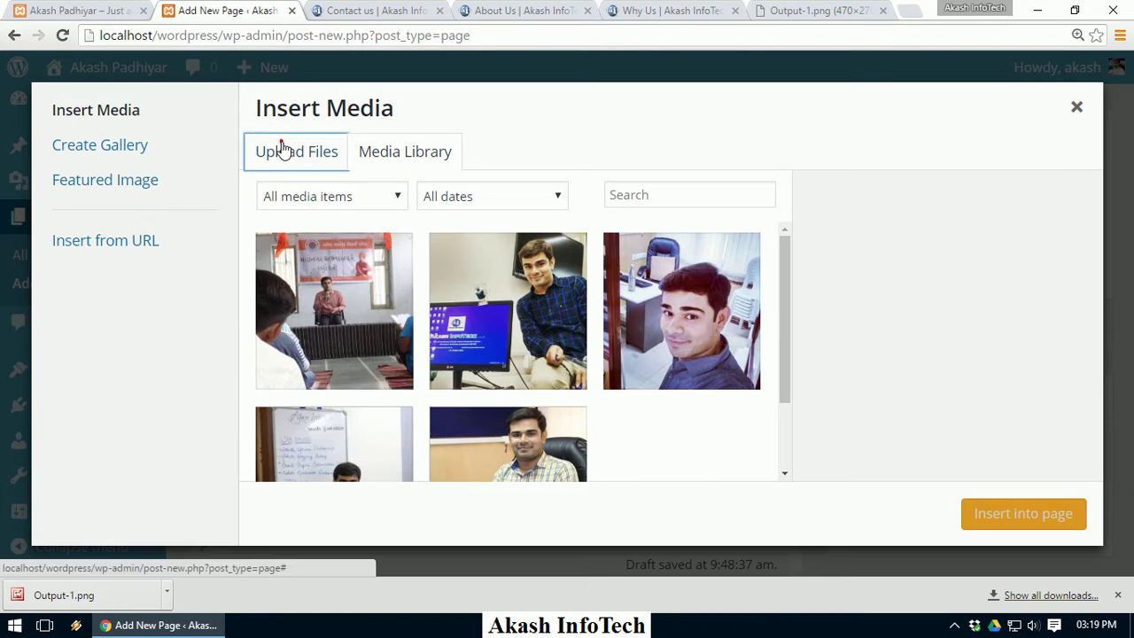
left_click(709, 374)
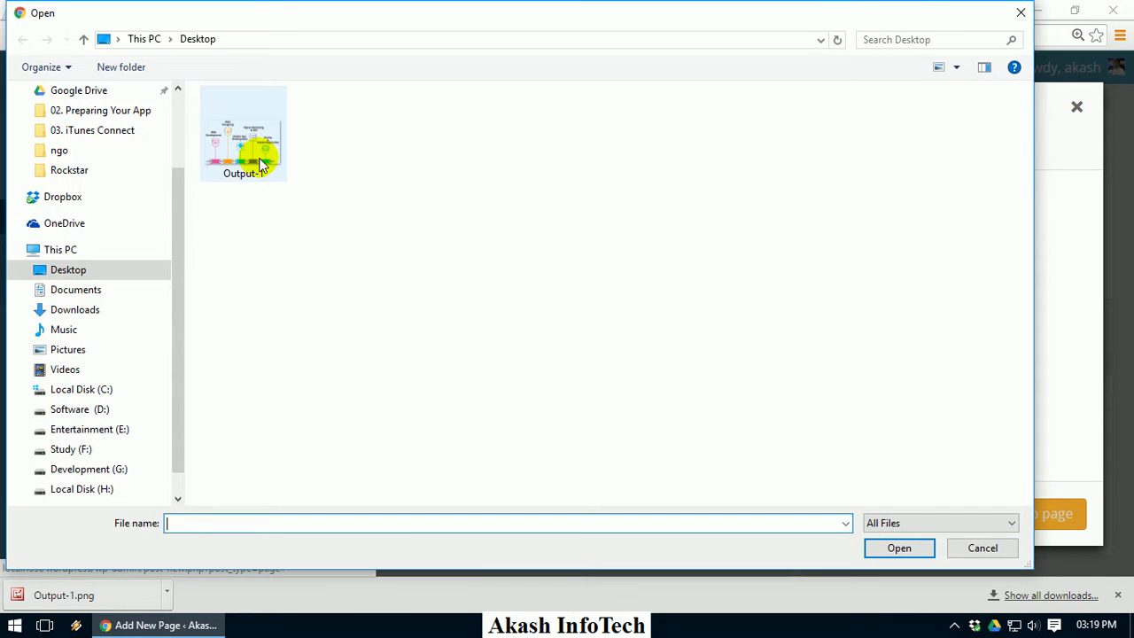
double_click(242, 142)
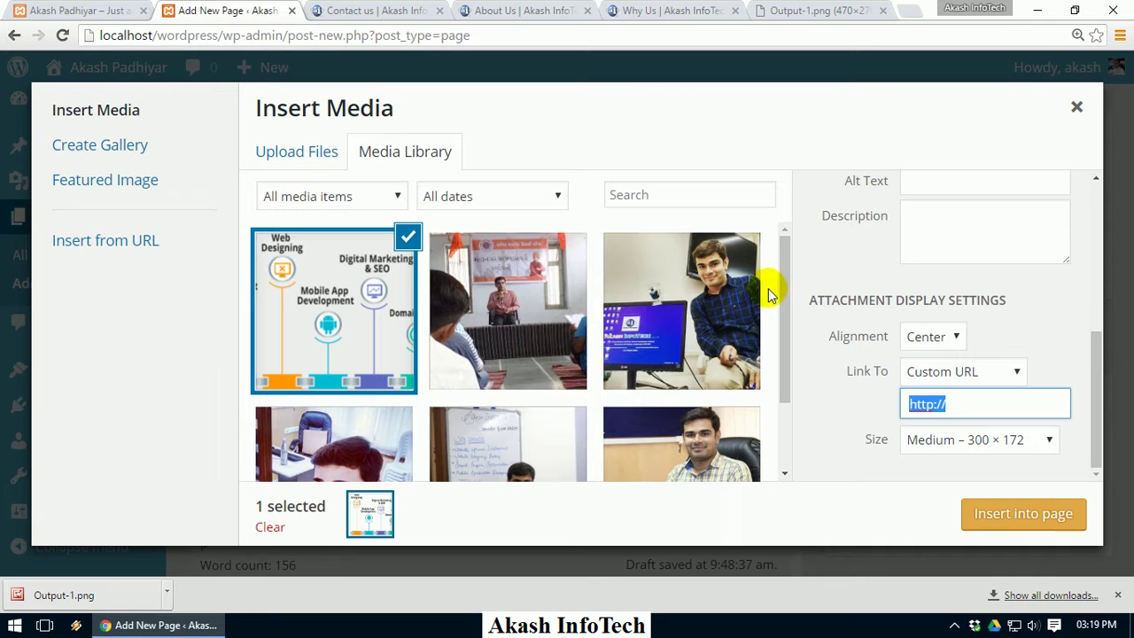
Insert the uploaded diagram into the page with its link set to None and its size to Medium – 300 × 172.
left_click(985, 374)
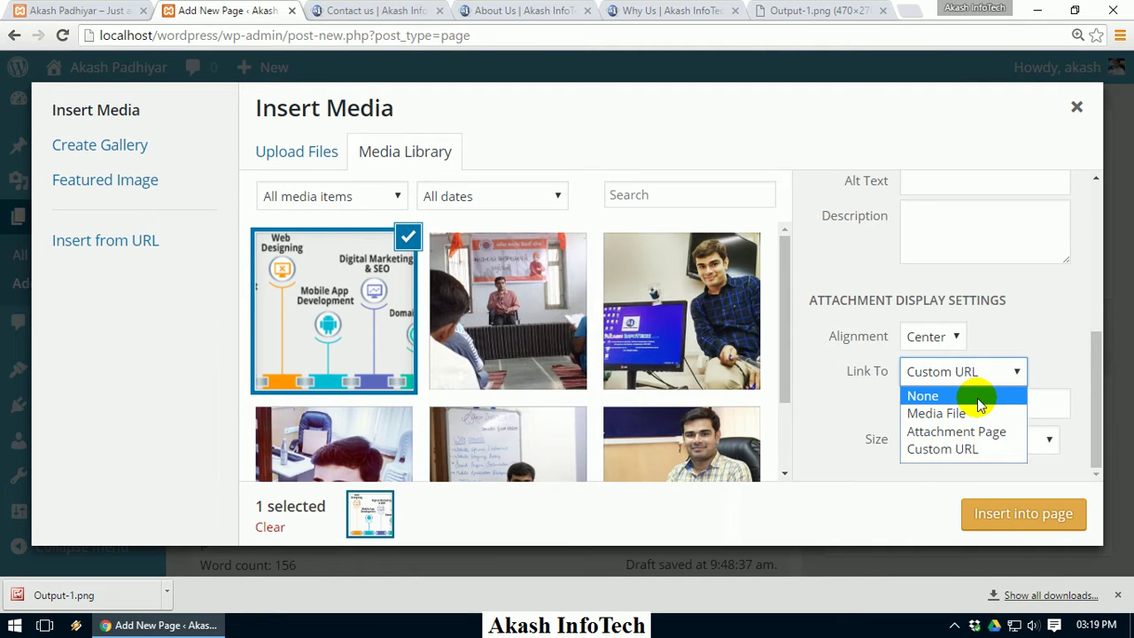
left_click(981, 399)
left_click(1007, 443)
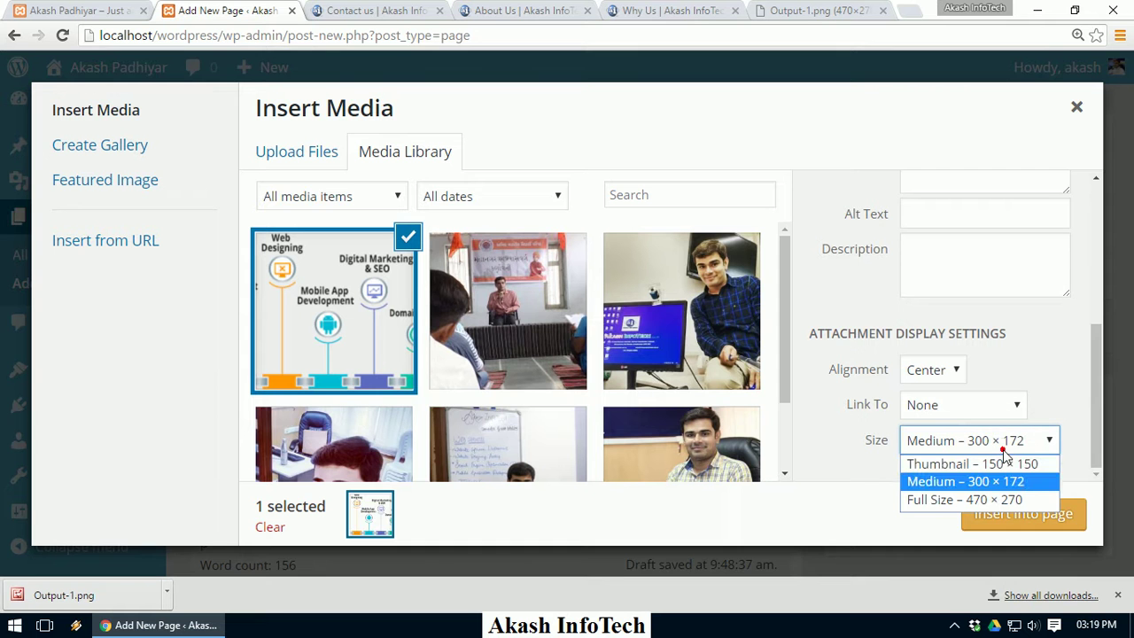
left_click(1010, 483)
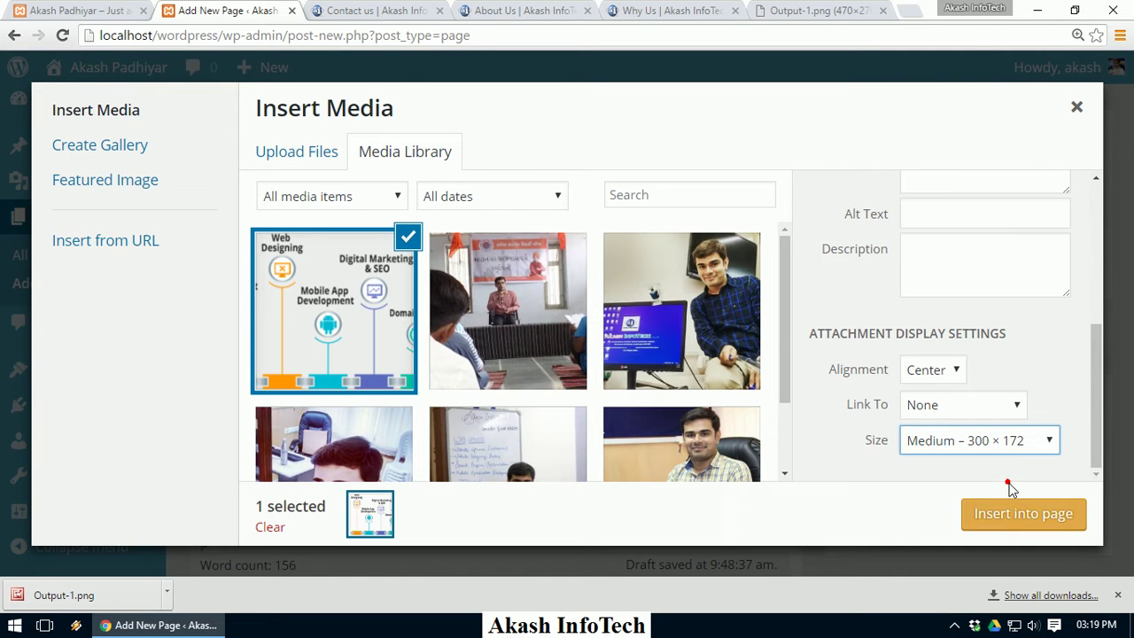
left_click(1020, 512)
scroll(600, 349, "down", 4)
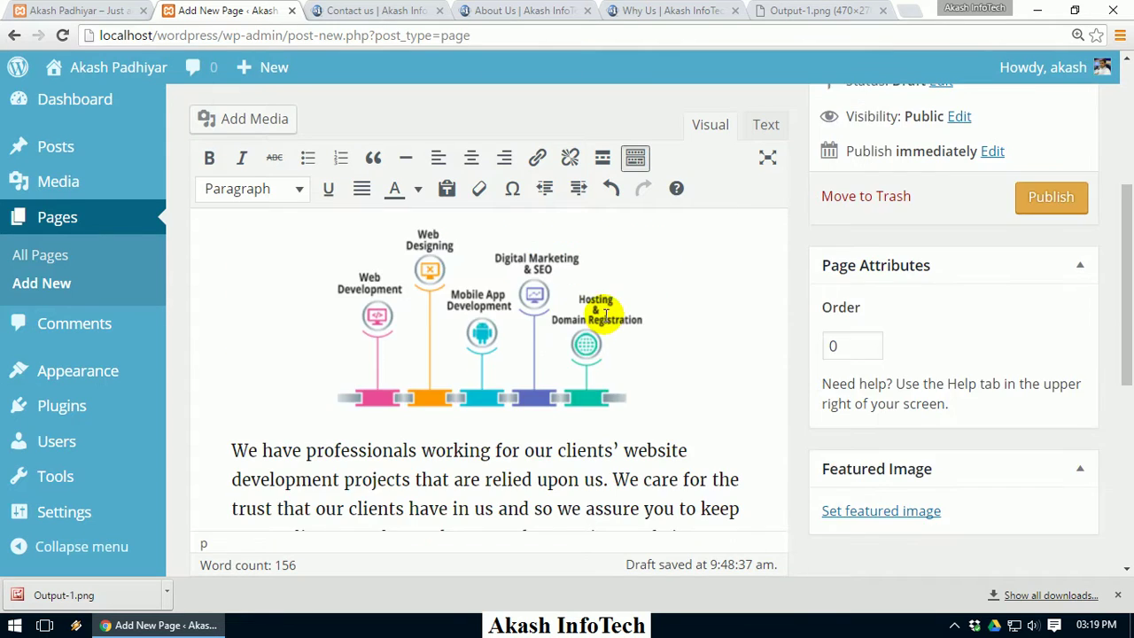
scroll(604, 317, "up", 3)
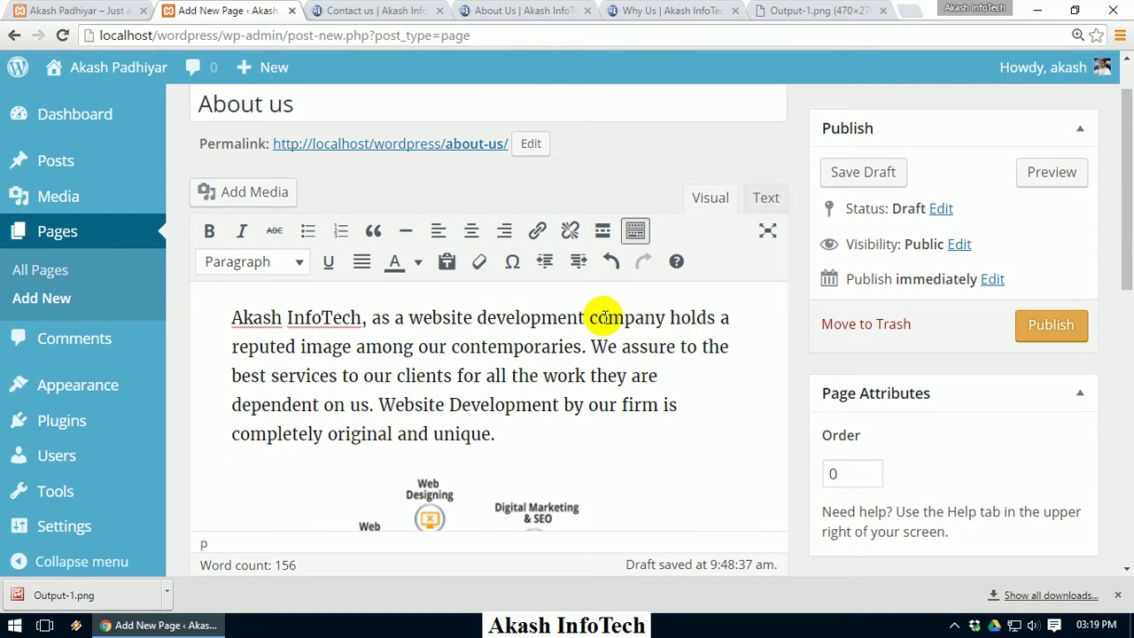
Enable the Author box in the Add New Page screen options and look at the authors available for the page.
scroll(604, 316, "down", 3)
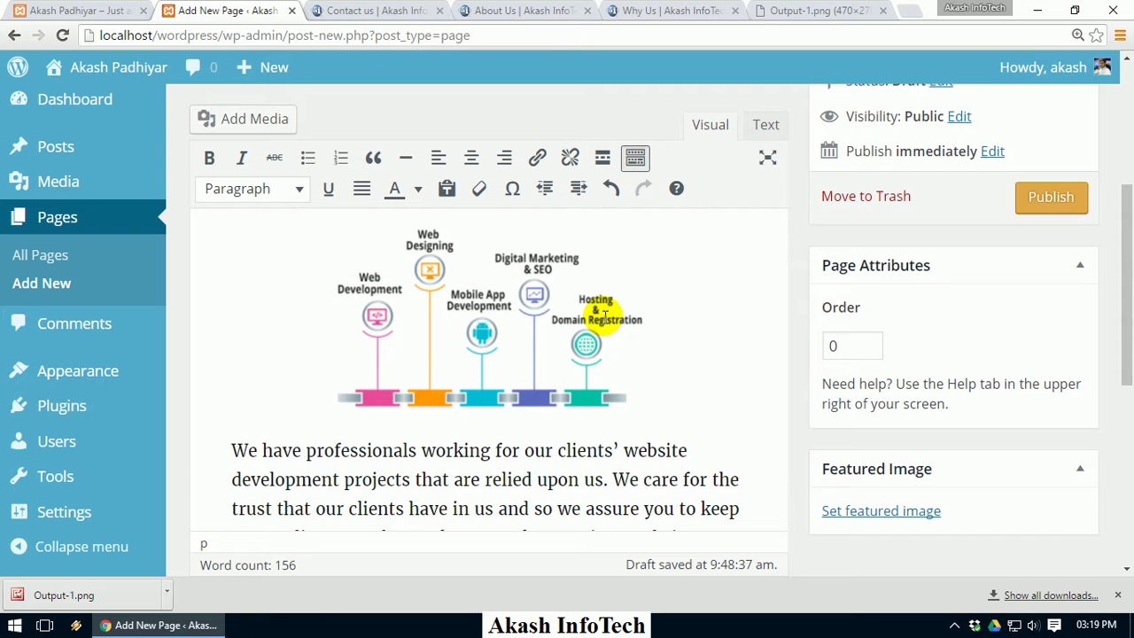
scroll(603, 316, "down", 3)
scroll(604, 316, "down", 3)
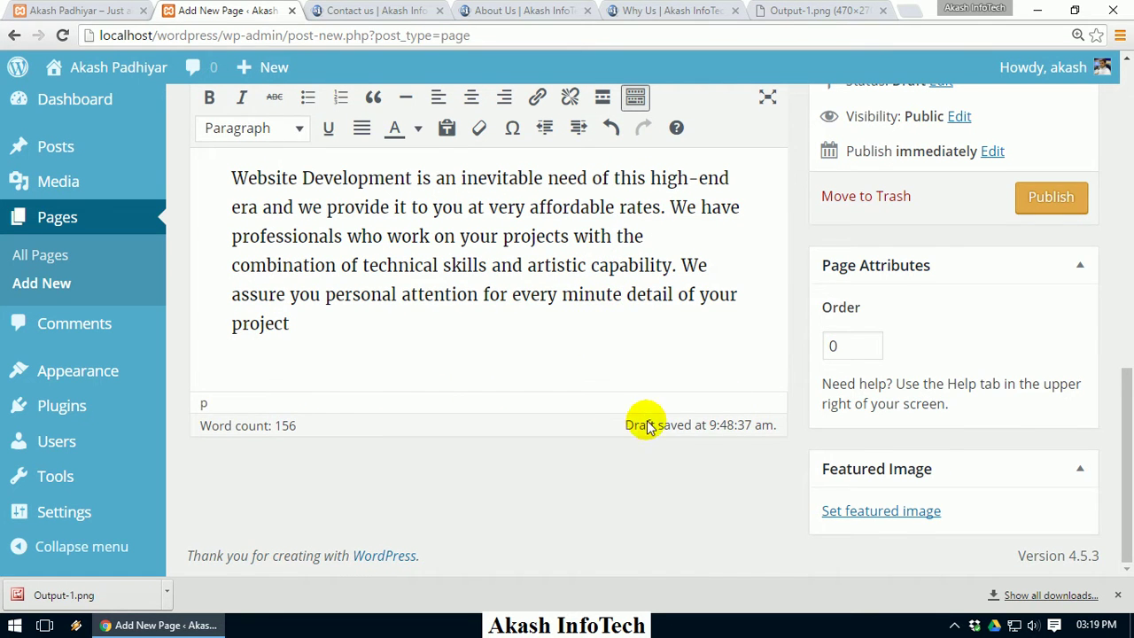
left_click_drag(1128, 443, 995, 91)
left_click(970, 92)
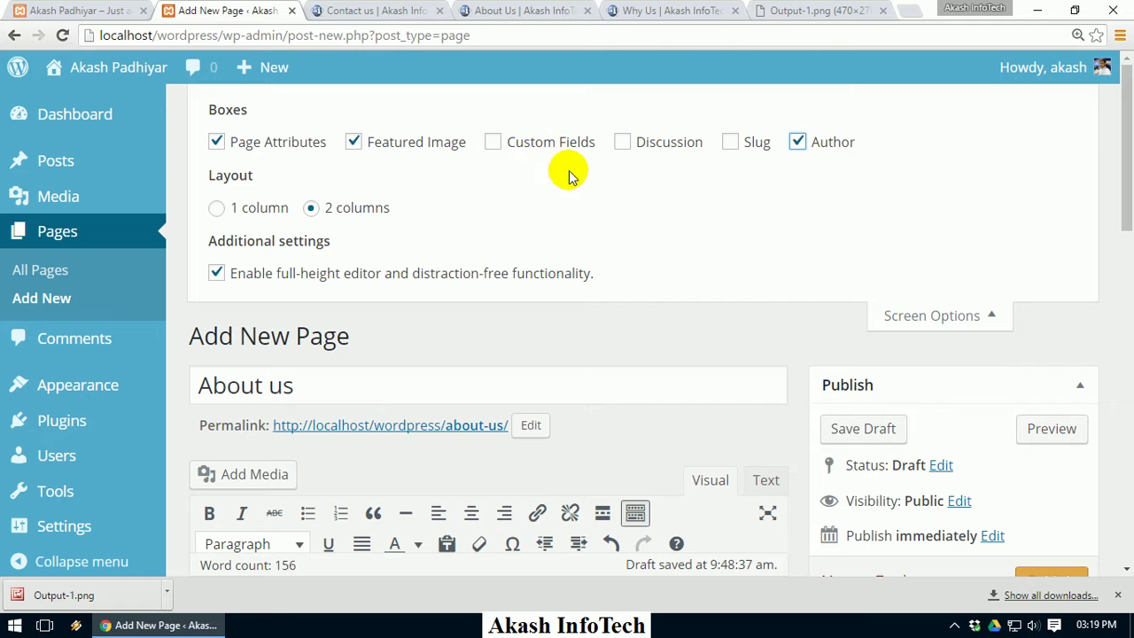
left_click_drag(1127, 215, 1125, 578)
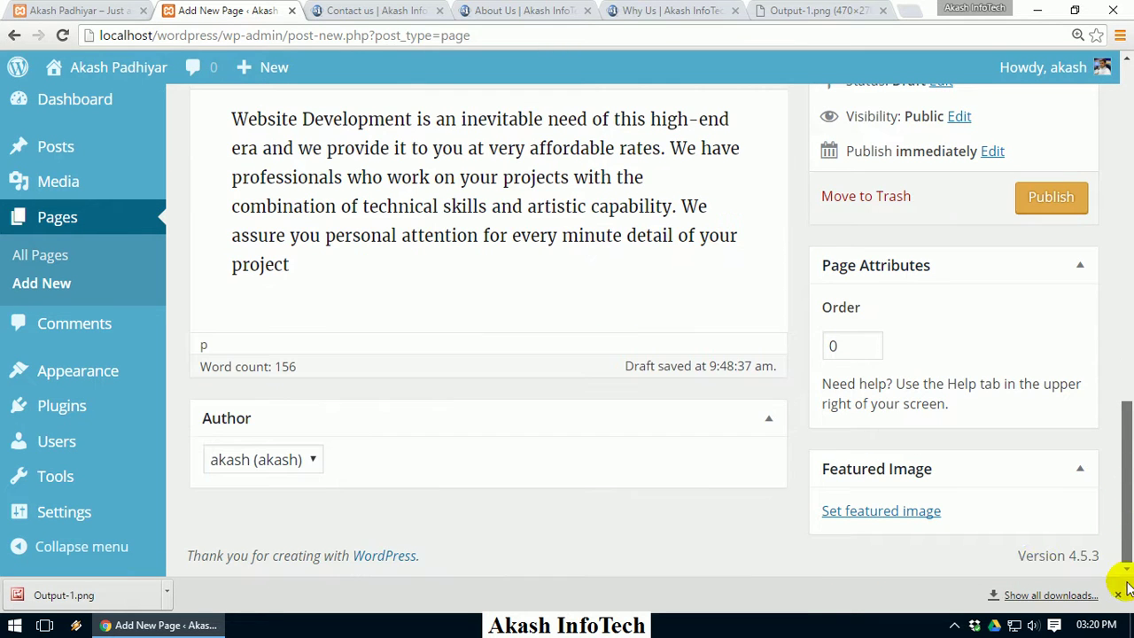
left_click(318, 460)
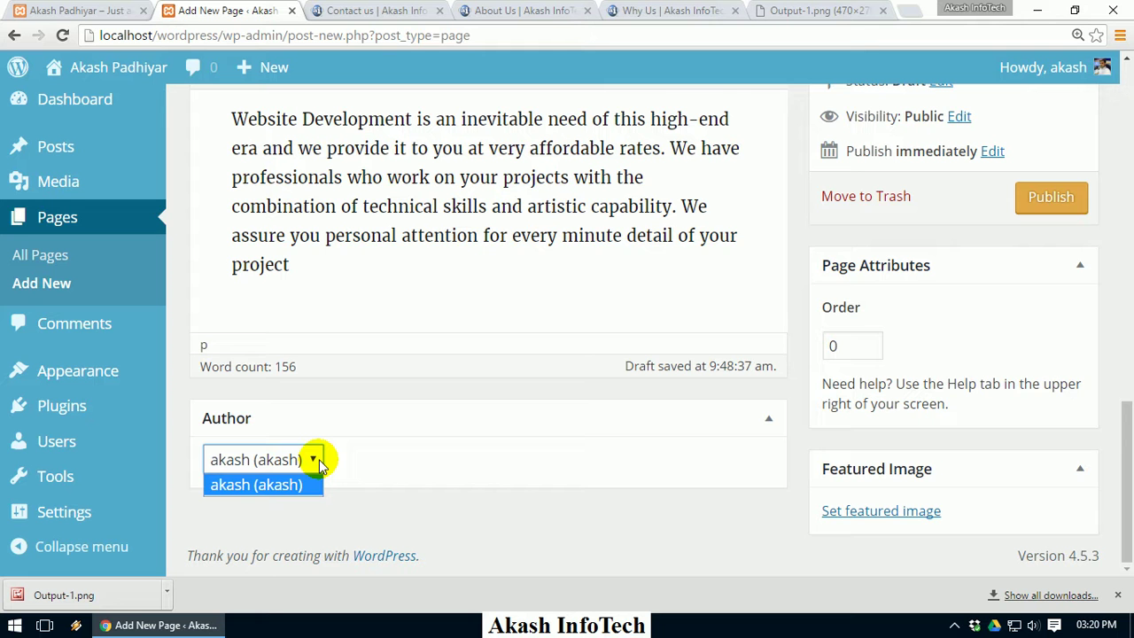
left_click(319, 460)
Publish the About us page and review the live page in a new browser tab, reducing the zoom to 110%.
left_click_drag(1127, 478, 1118, 180)
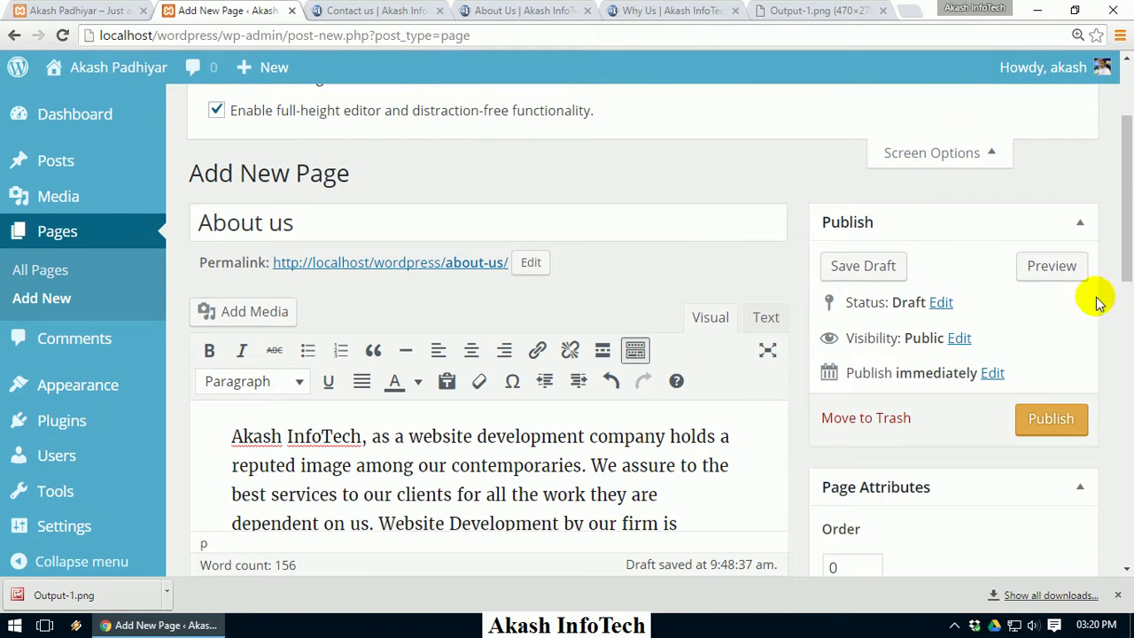
left_click(1054, 424)
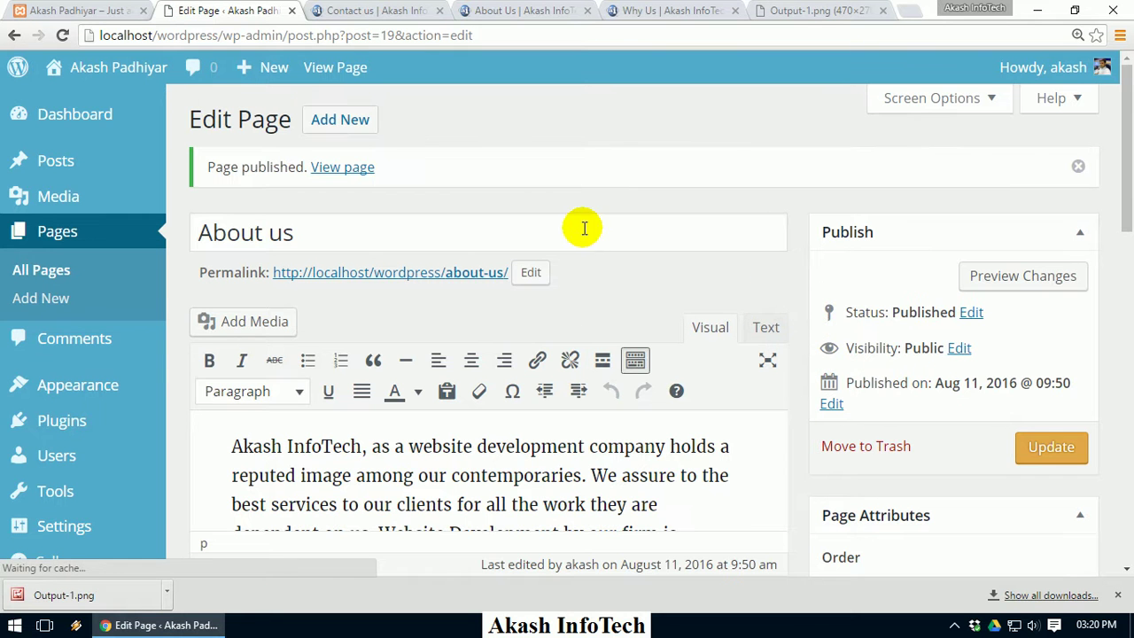
right_click(415, 278)
left_click(438, 288)
left_click(344, 10)
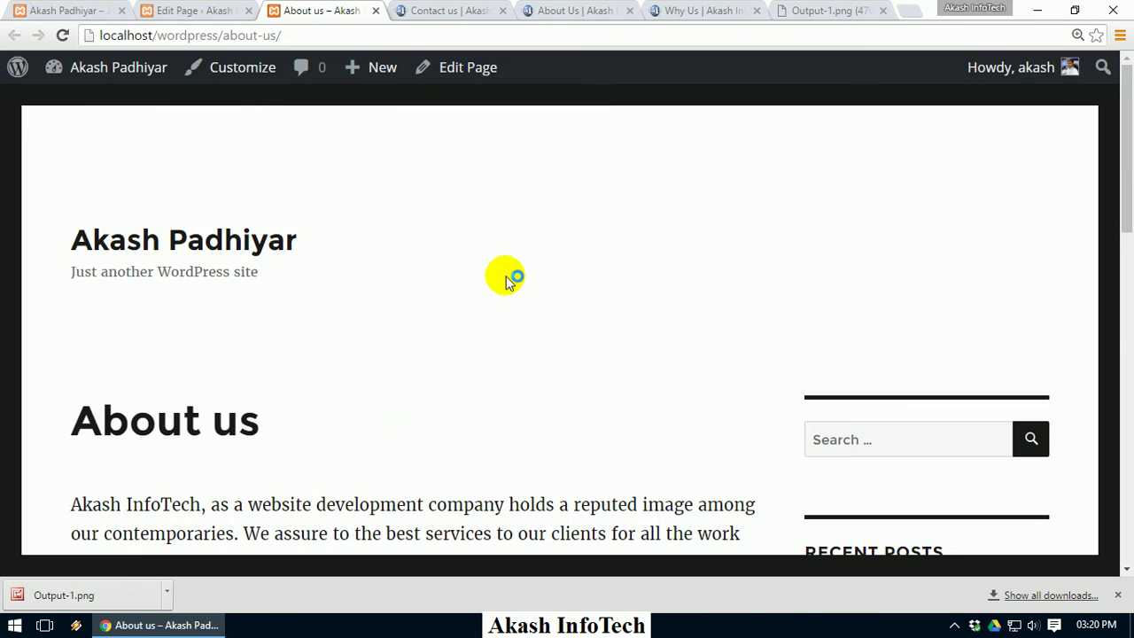
scroll(488, 257, "down", 4)
scroll(628, 289, "down", 3)
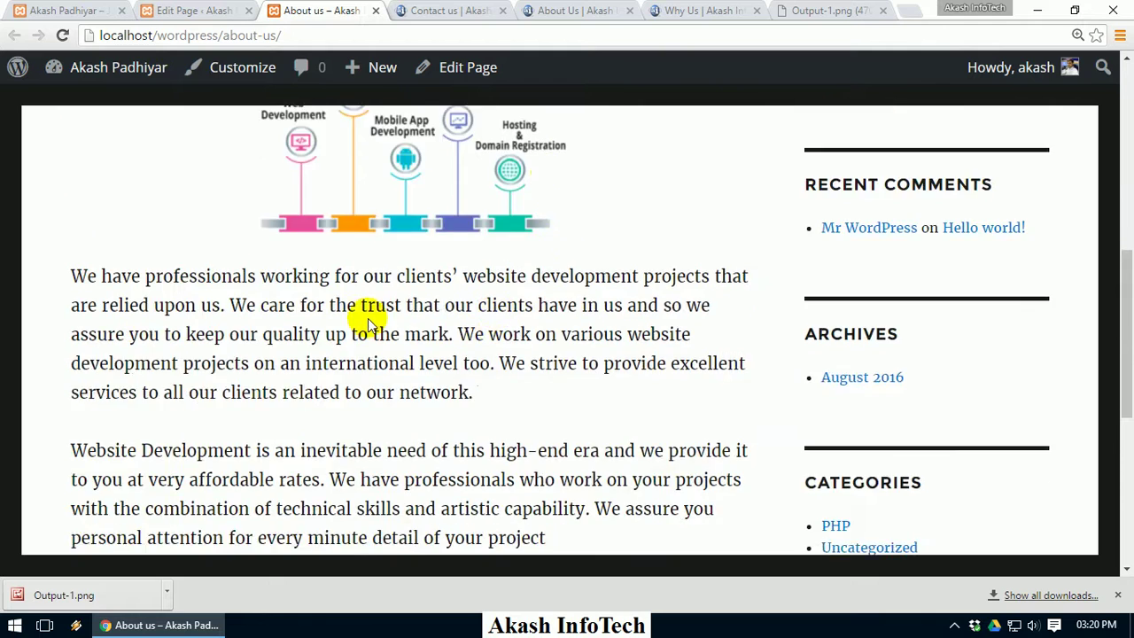
scroll(370, 324, "down", 4)
key("ctrl+minus")
scroll(365, 305, "up", 10)
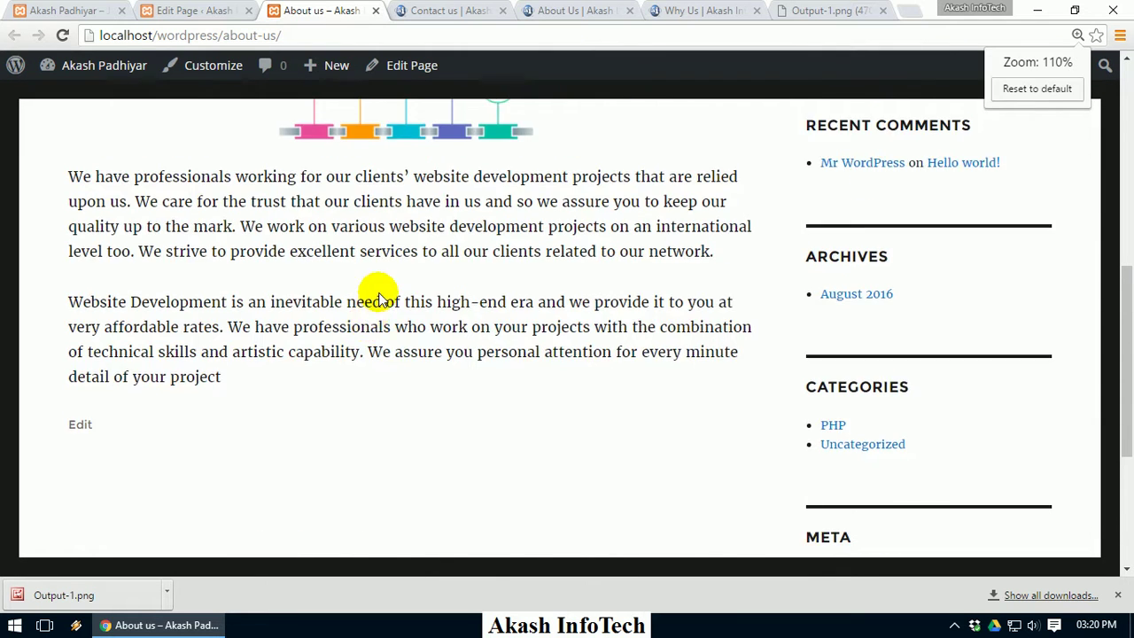
left_click(199, 11)
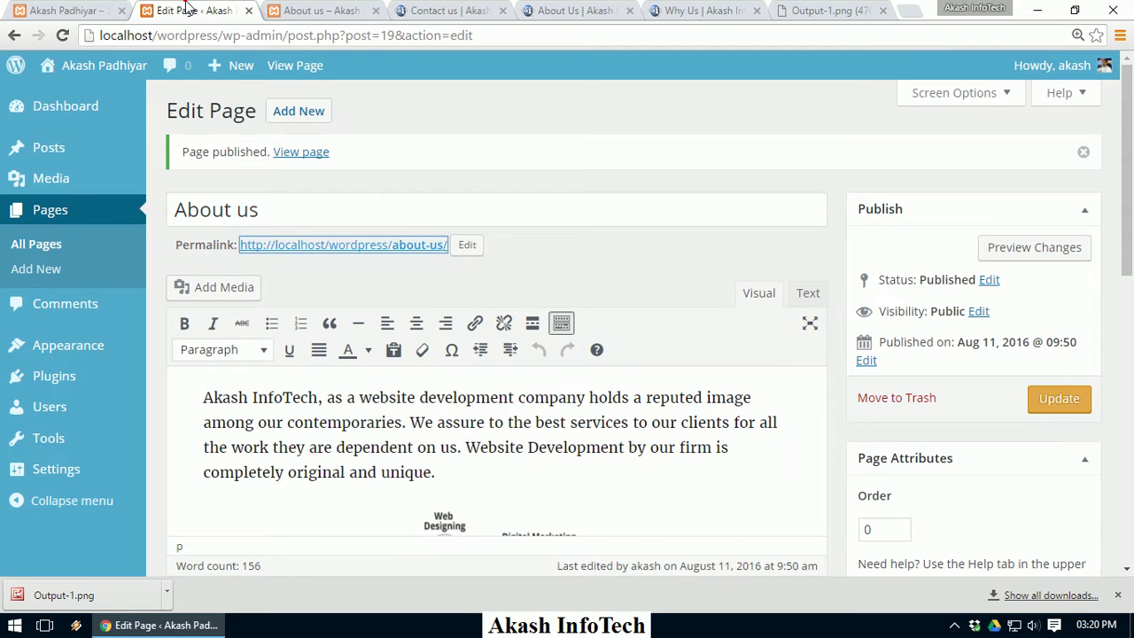
left_click(44, 268)
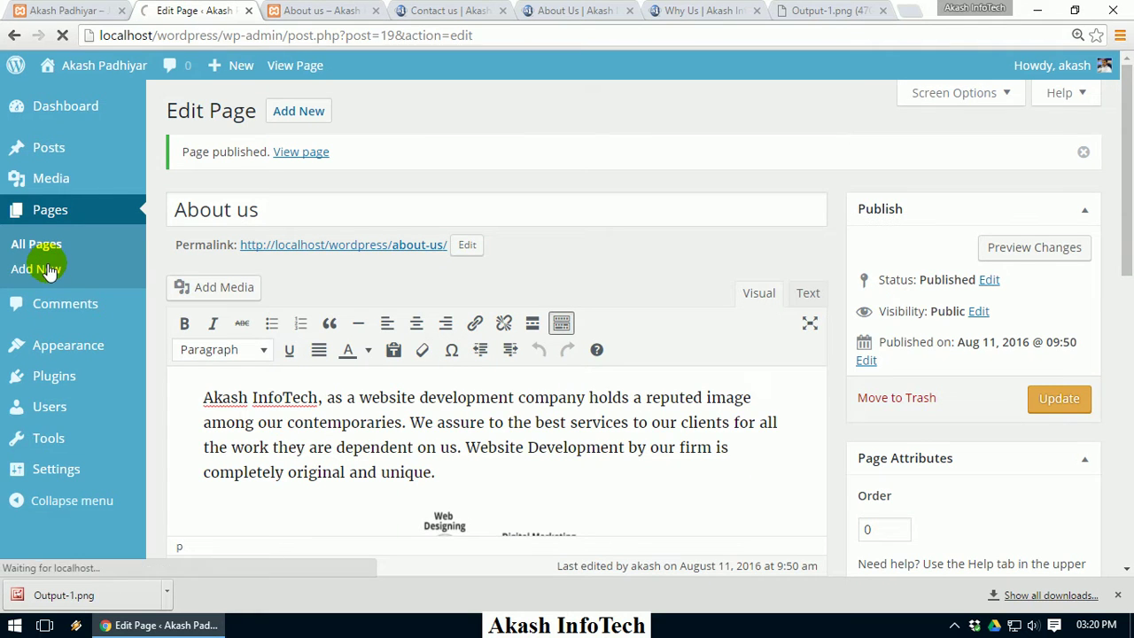
left_click(240, 151)
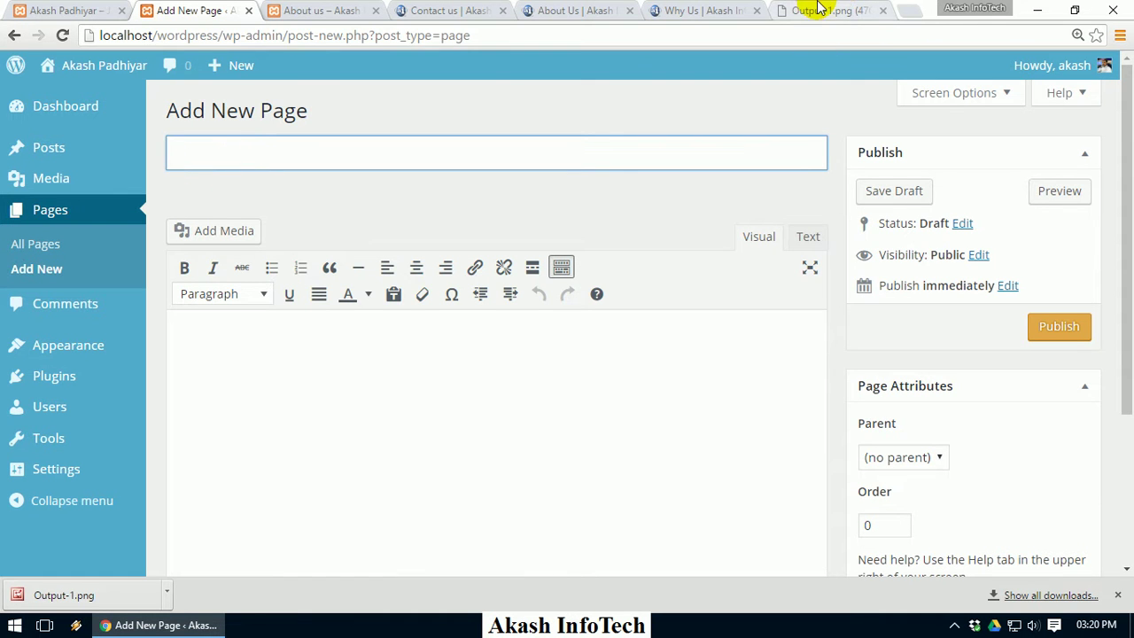
type("Contact")
key("Tab")
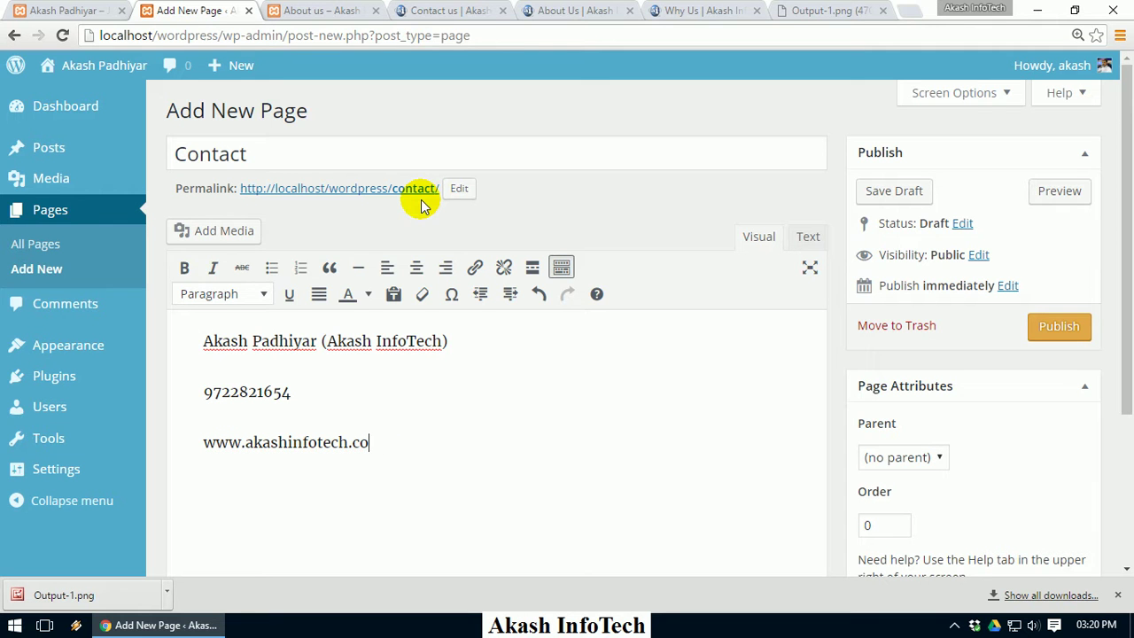
left_click_drag(390, 443, 204, 442)
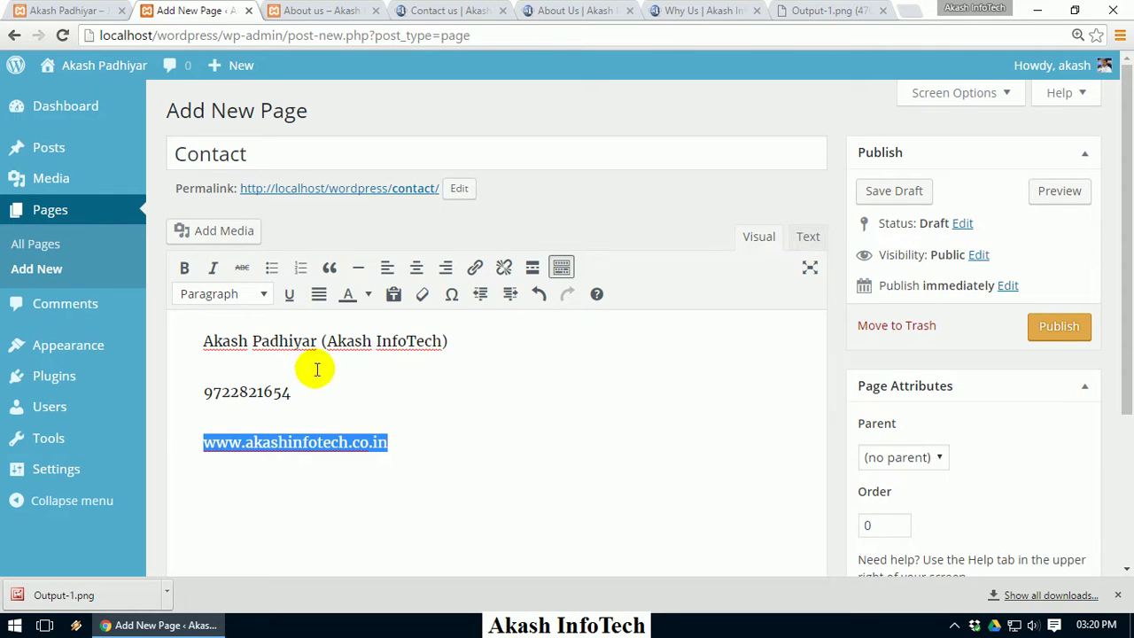
left_click(475, 269)
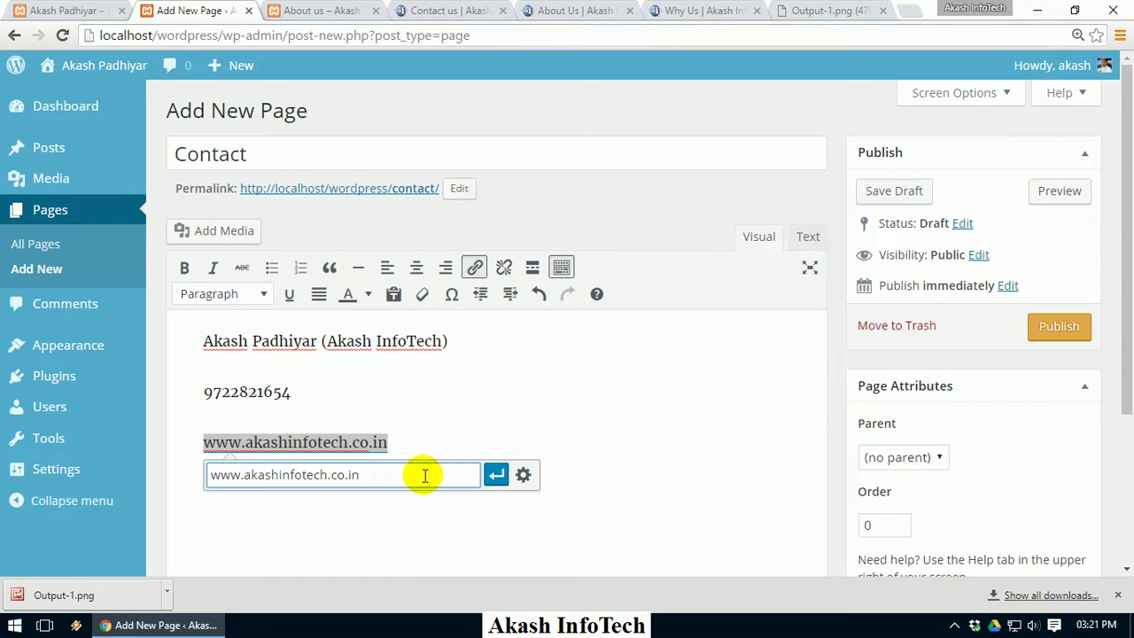
left_click(496, 475)
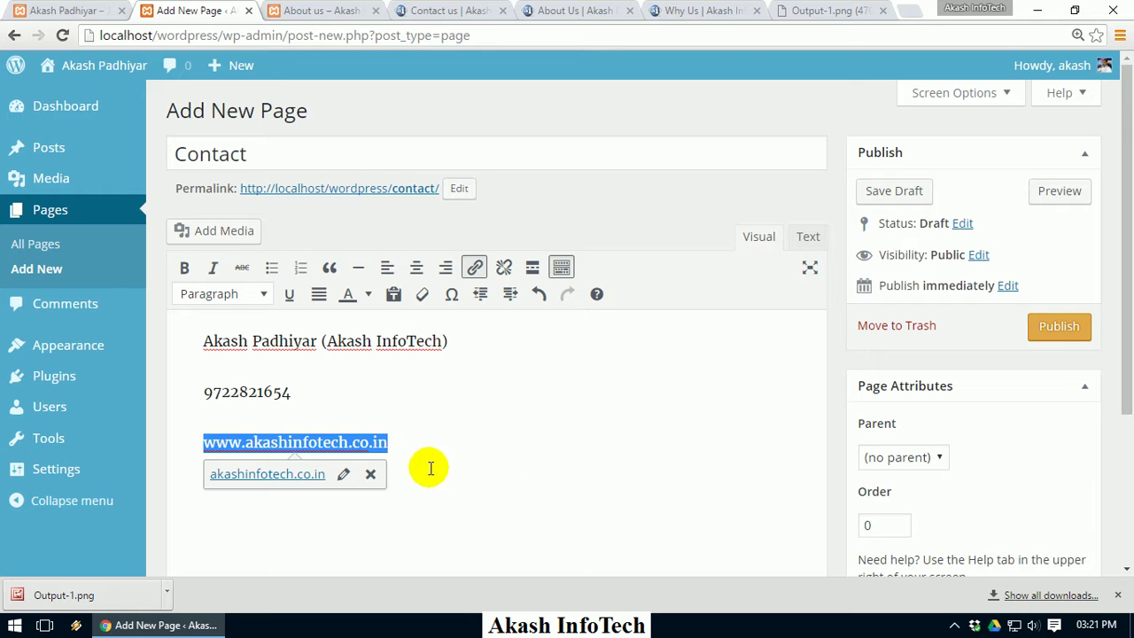
left_click(456, 458)
Publish the Contact page, view it in a new browser tab and test its website link.
left_click(1060, 328)
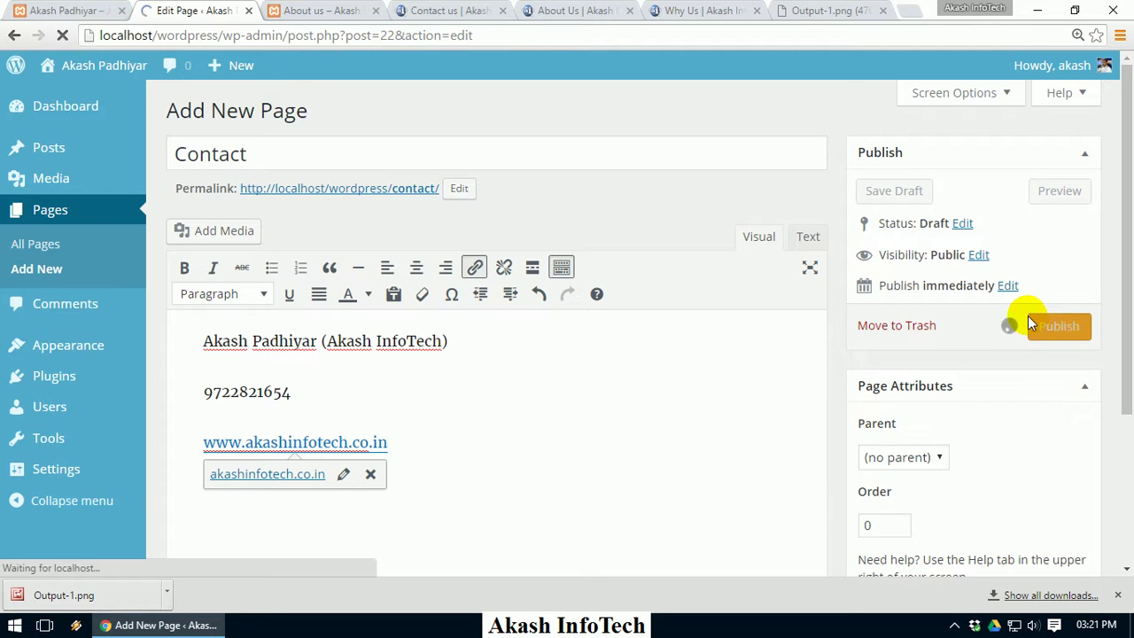
left_click(312, 153, "ctrl")
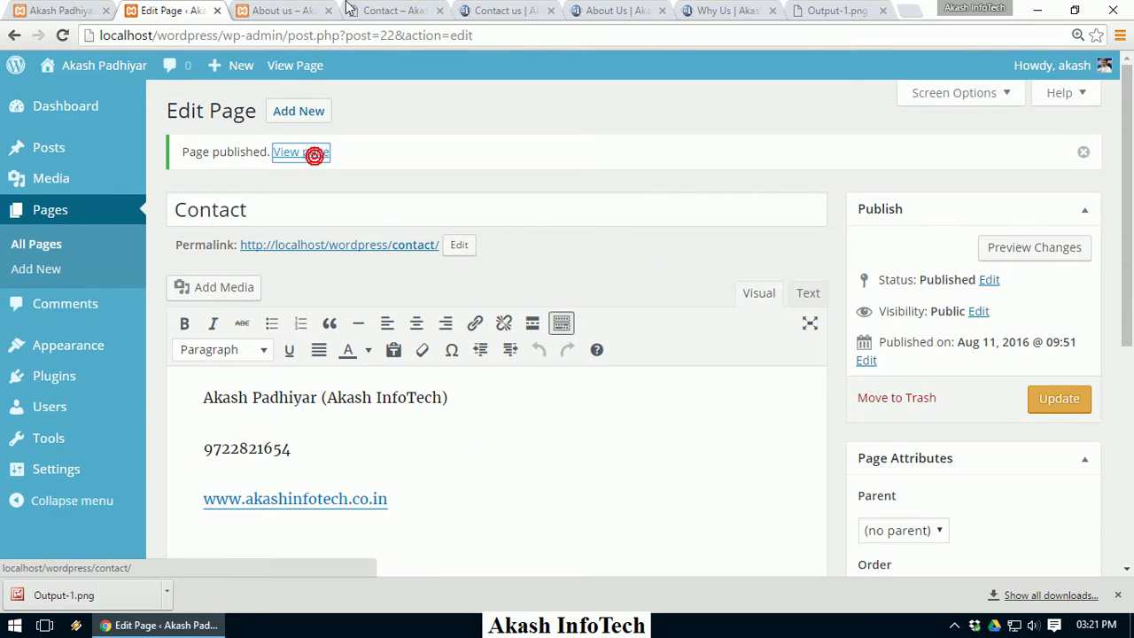
left_click(385, 10)
scroll(332, 335, "down", 2)
left_click(219, 381)
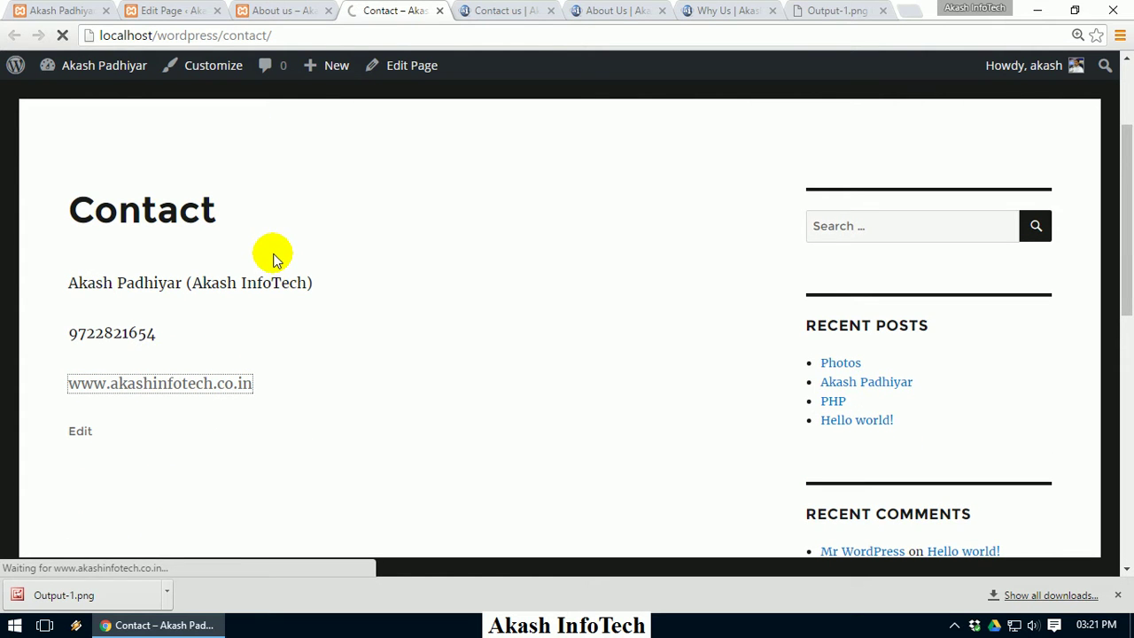
scroll(273, 257, "up", 2)
Create and publish a page titled Home Page with the text "Welcome to Home Page of My Wordpress Website".
left_click(195, 8)
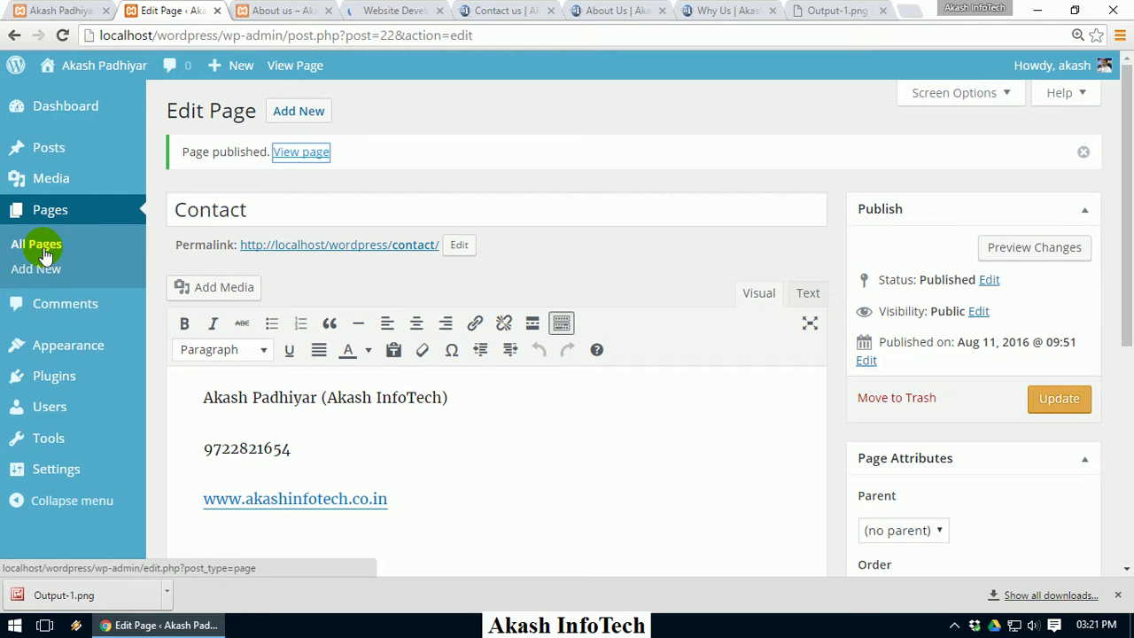
left_click(48, 277)
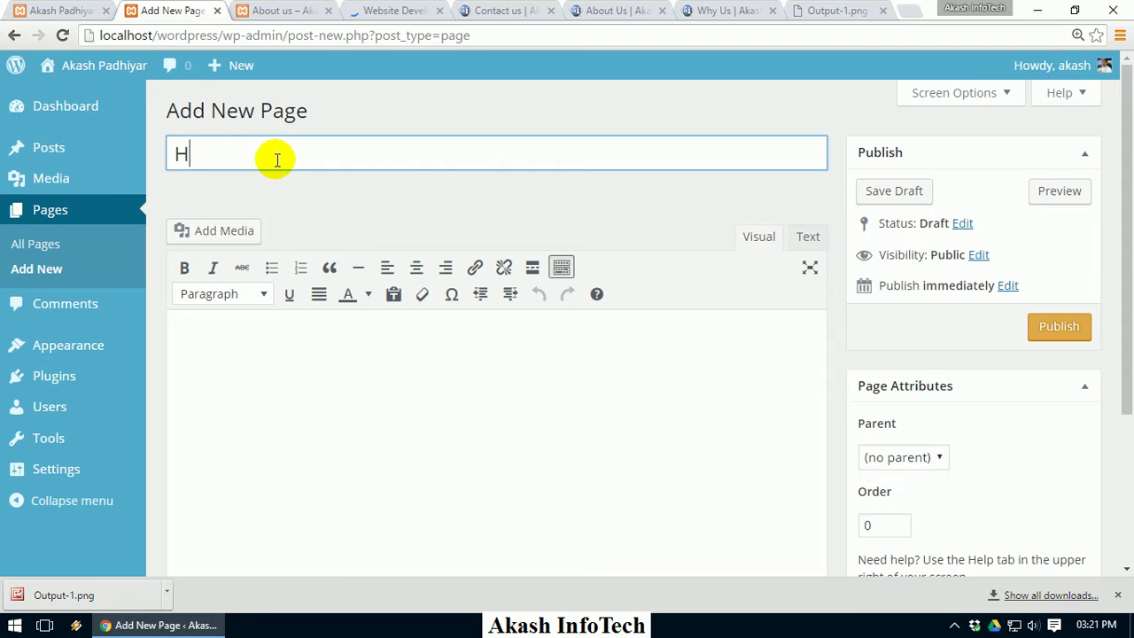
left_click(308, 388)
type("We")
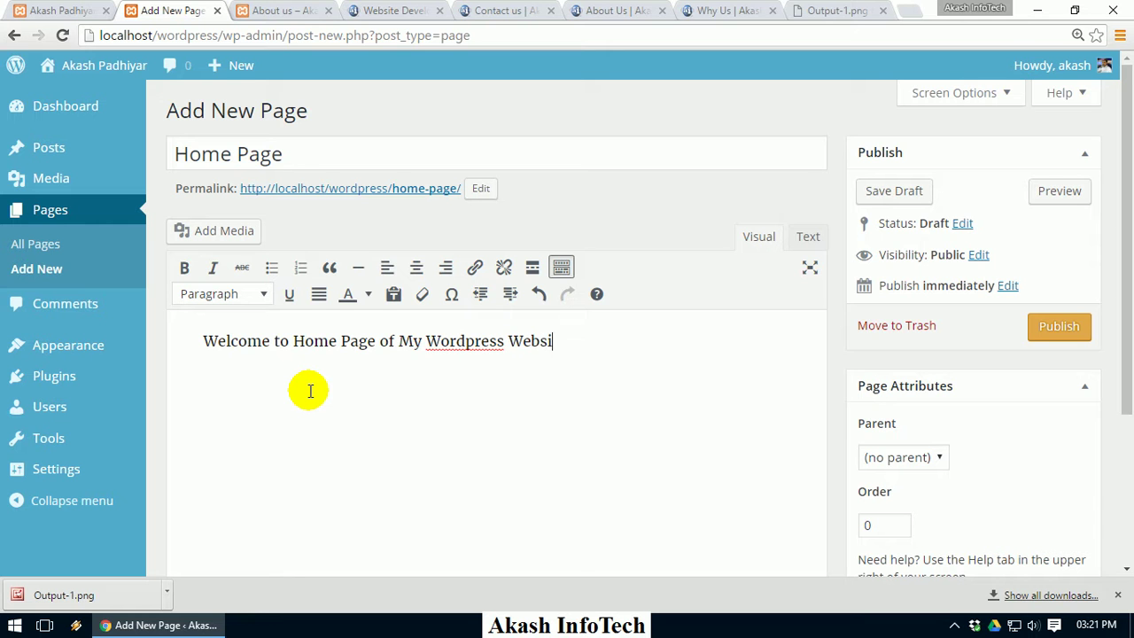
left_click(1079, 341)
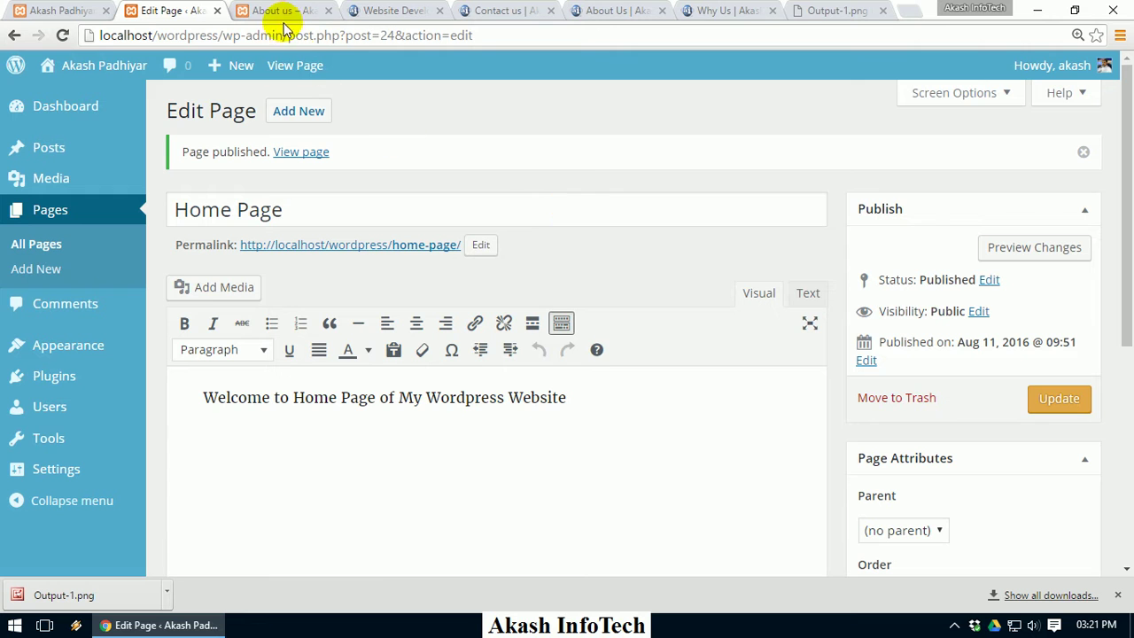
Open the site's front page in the About us tab, close the downloads bar and look through the displayed posts.
left_click(280, 9)
left_click(203, 211)
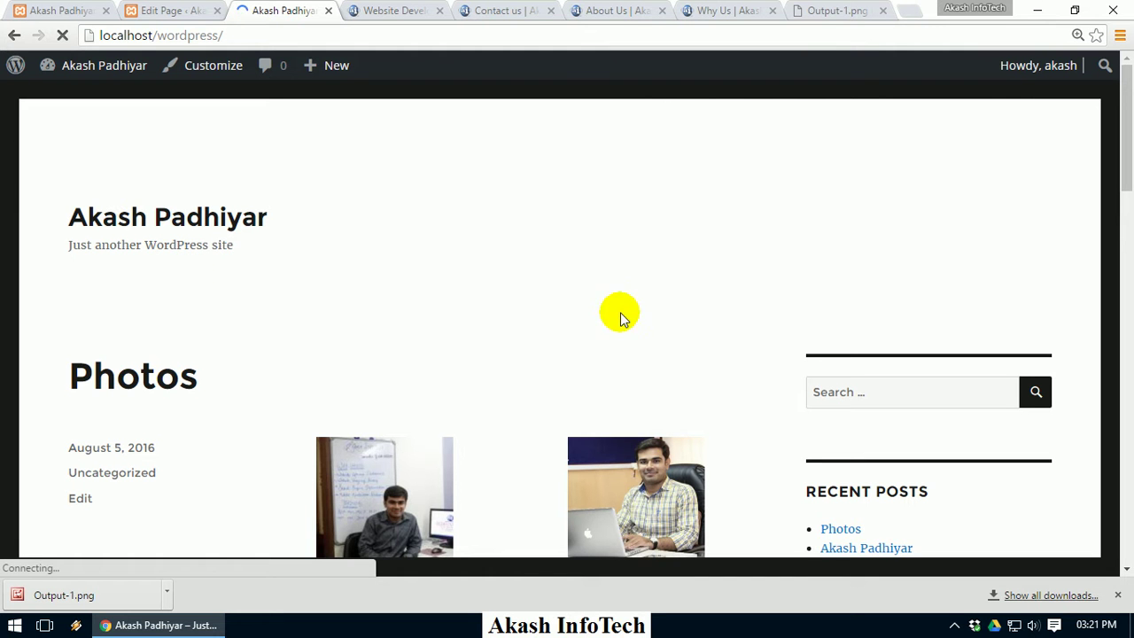
left_click(1118, 595)
scroll(148, 367, "down", 8)
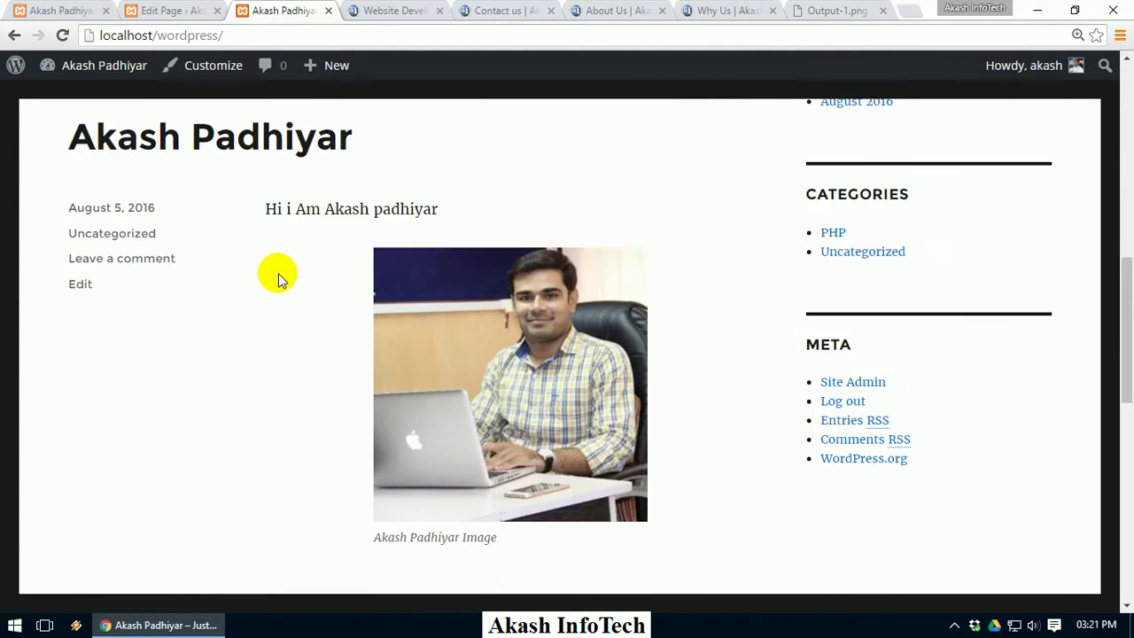
scroll(245, 194, "down", 6)
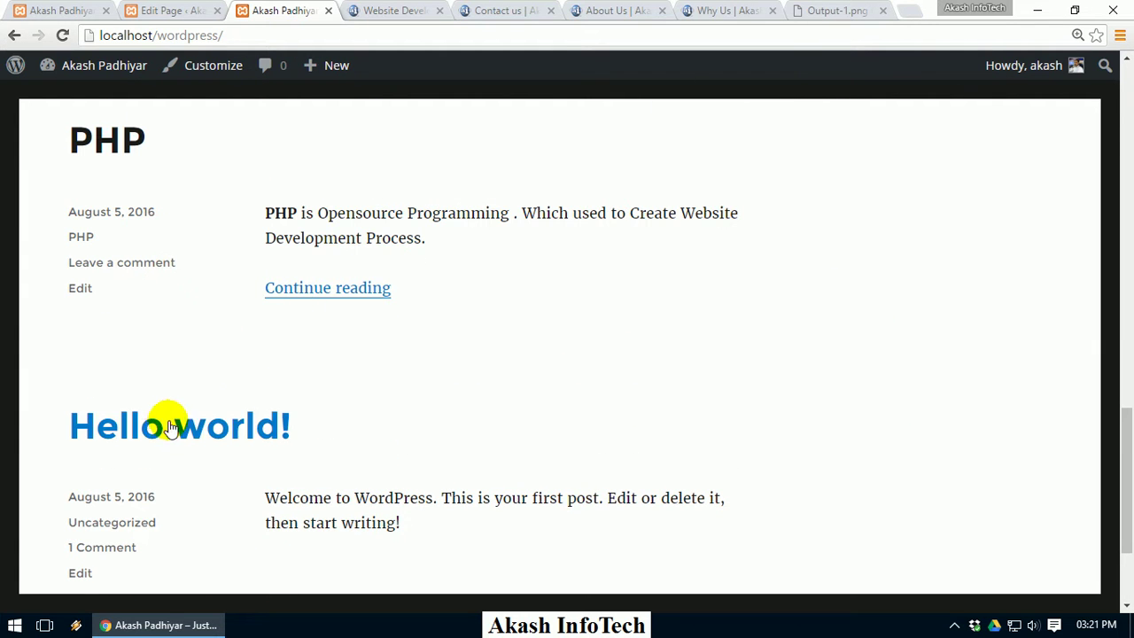
scroll(166, 412, "up", 14)
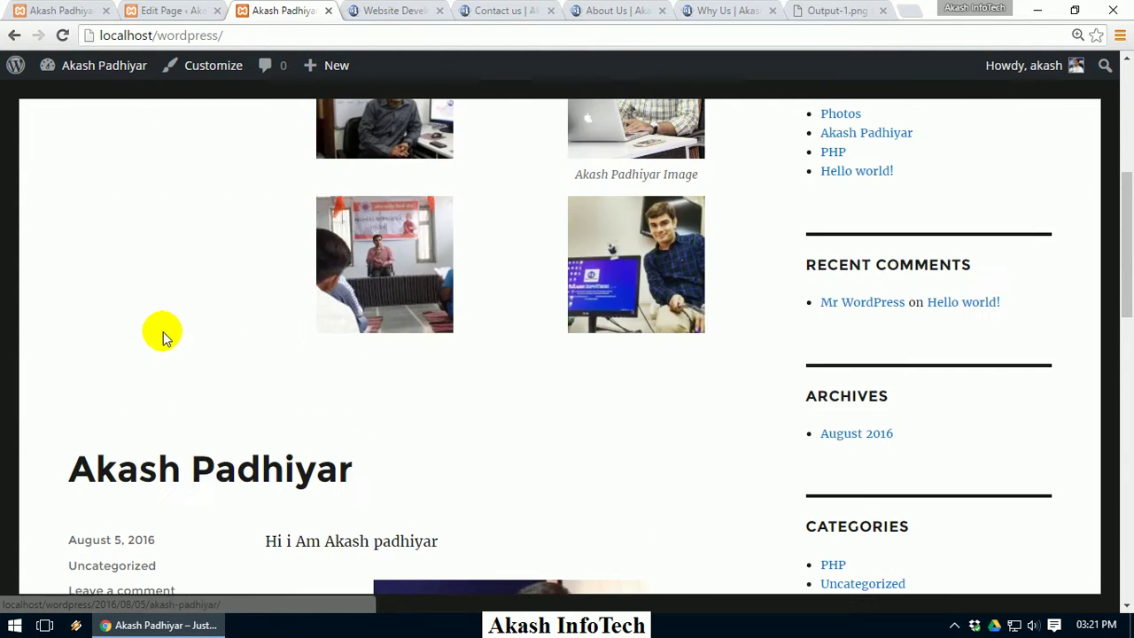
Open the dashboard's list of all posts and compare it with the posts shown on the site's front page.
left_click(159, 11)
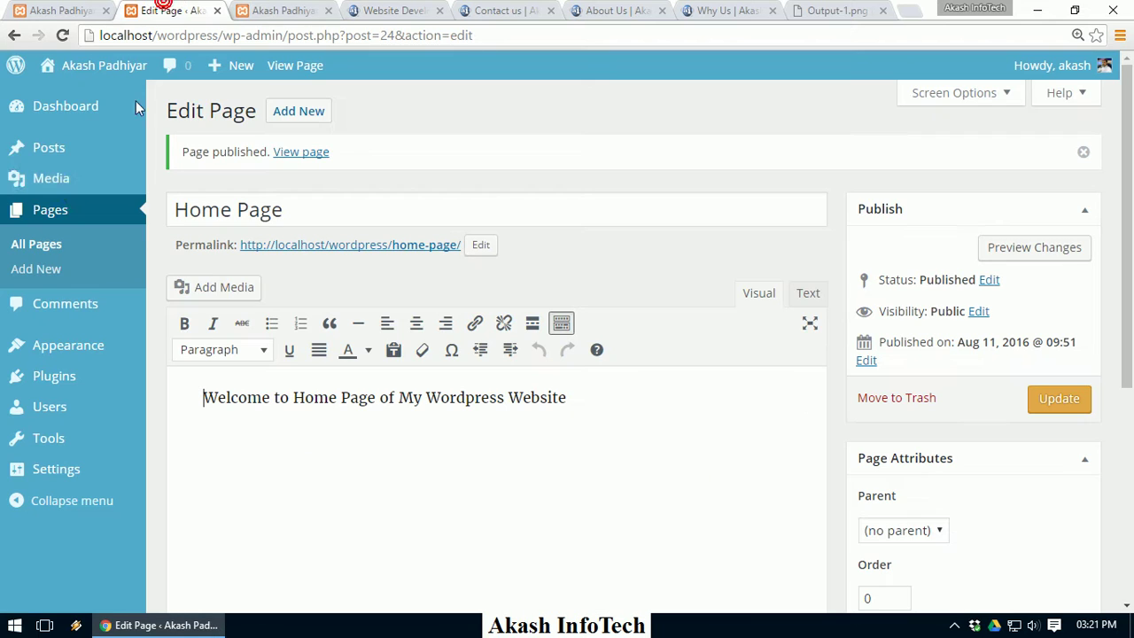
mouse_move(71, 158)
left_click(182, 150)
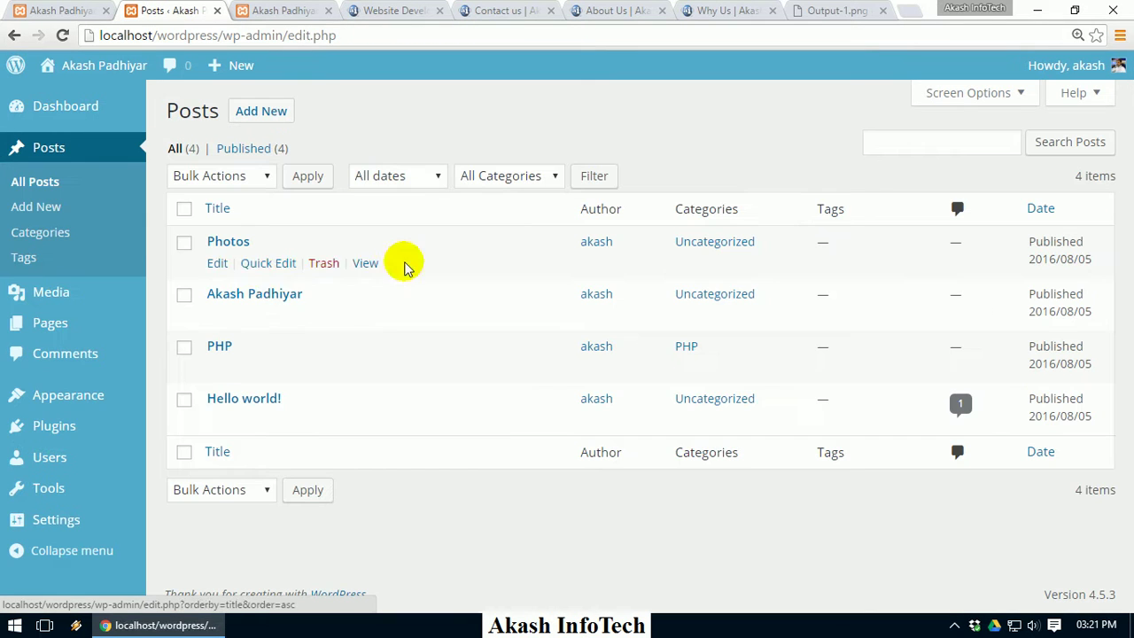
left_click(271, 8)
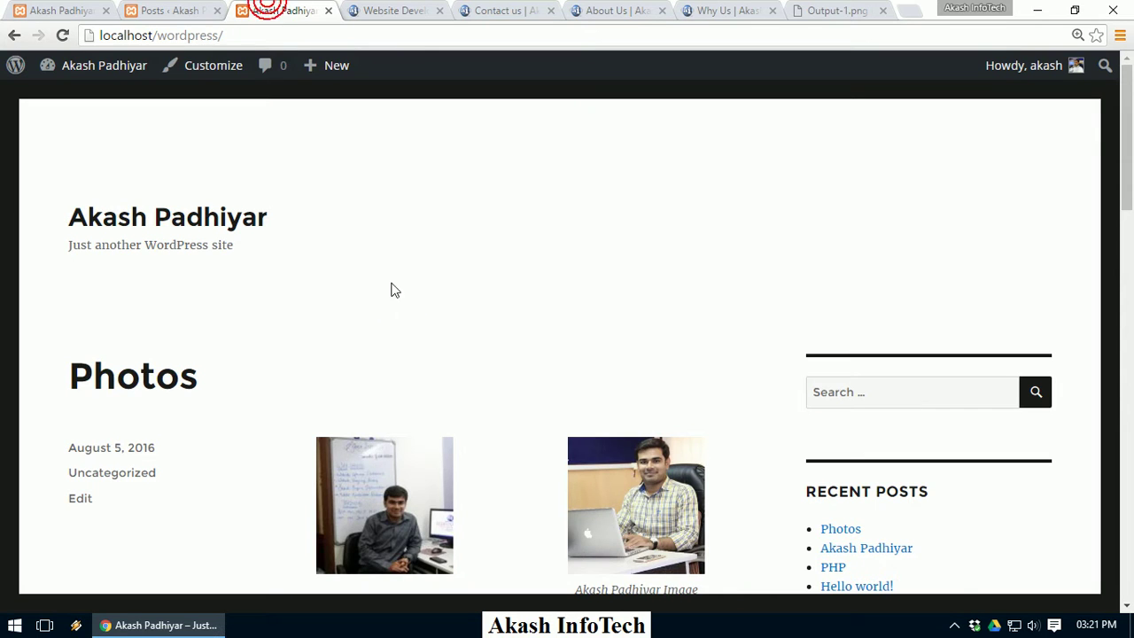
scroll(562, 271, "down", 3)
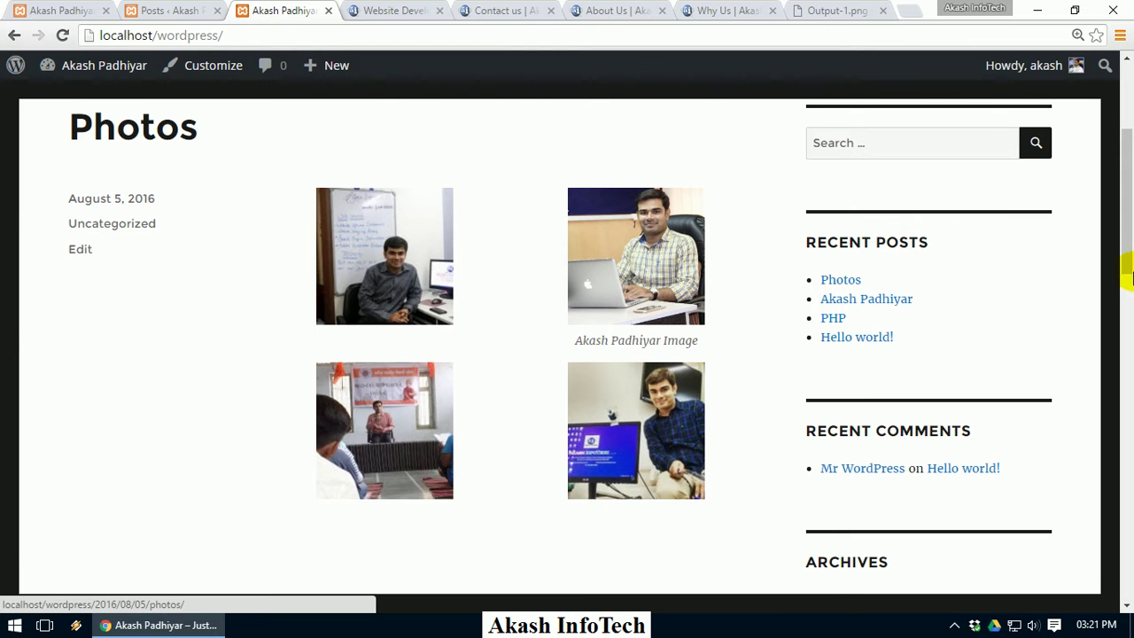
left_click_drag(1129, 233, 1131, 157)
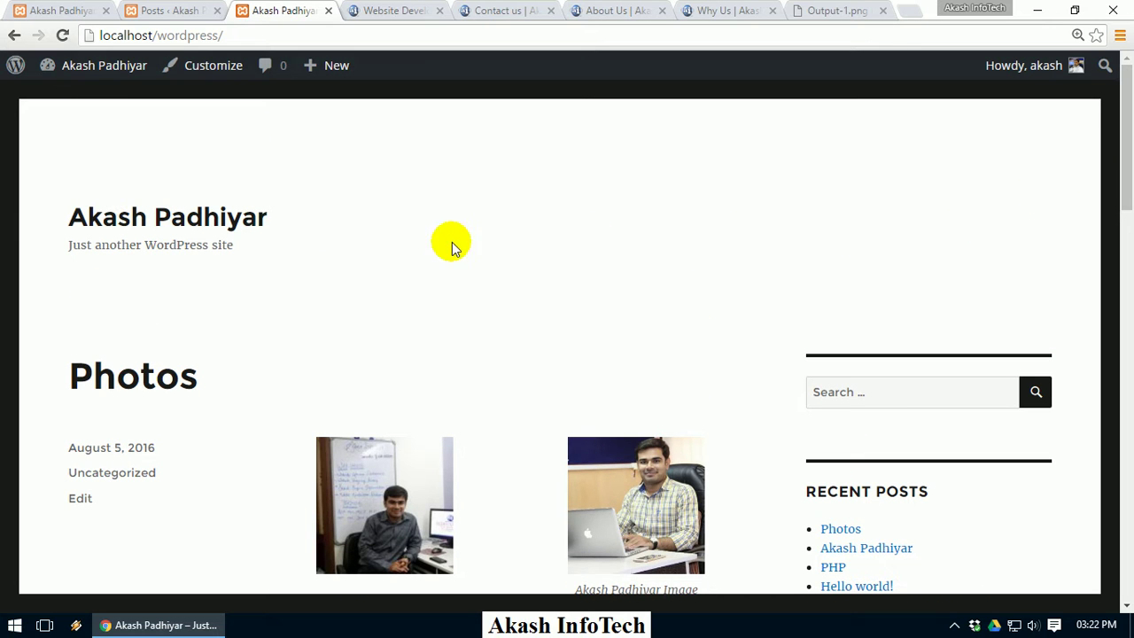
In the dashboard's Reading settings, make the front page display the static page Home Page and save the changes.
left_click(186, 7)
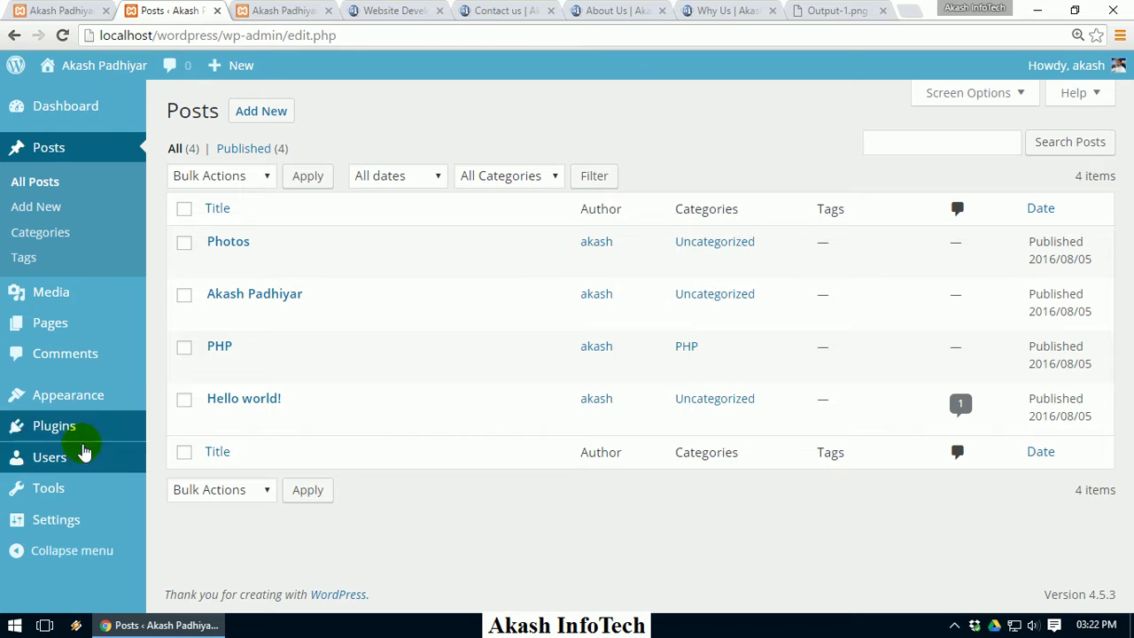
mouse_move(86, 523)
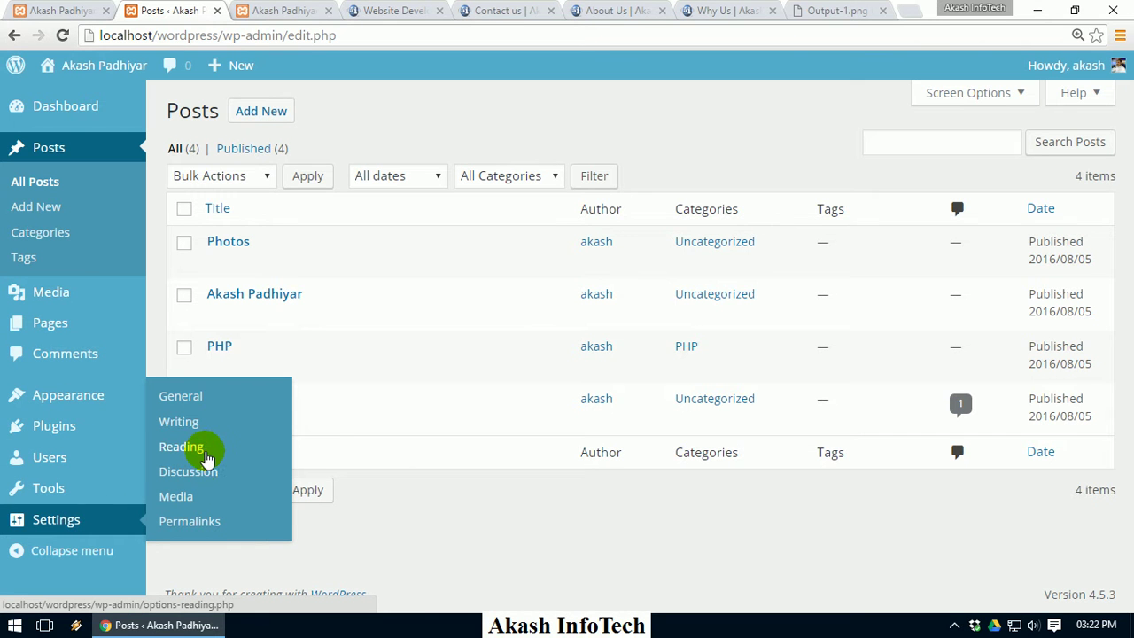
left_click(203, 452)
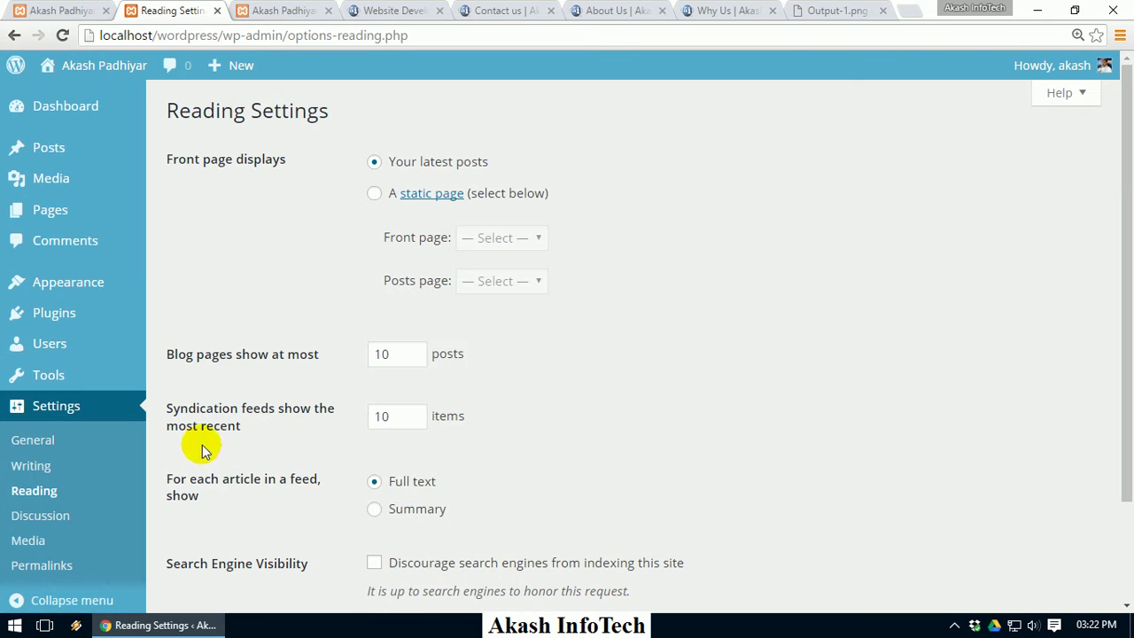
left_click_drag(172, 159, 289, 159)
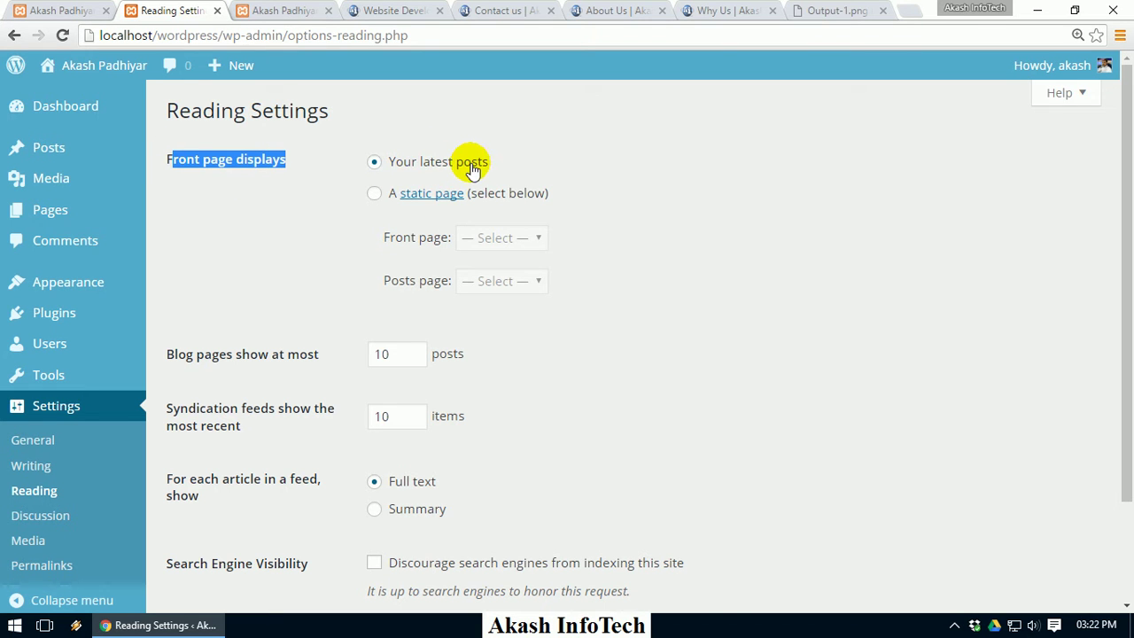
left_click(516, 195)
left_click(508, 246)
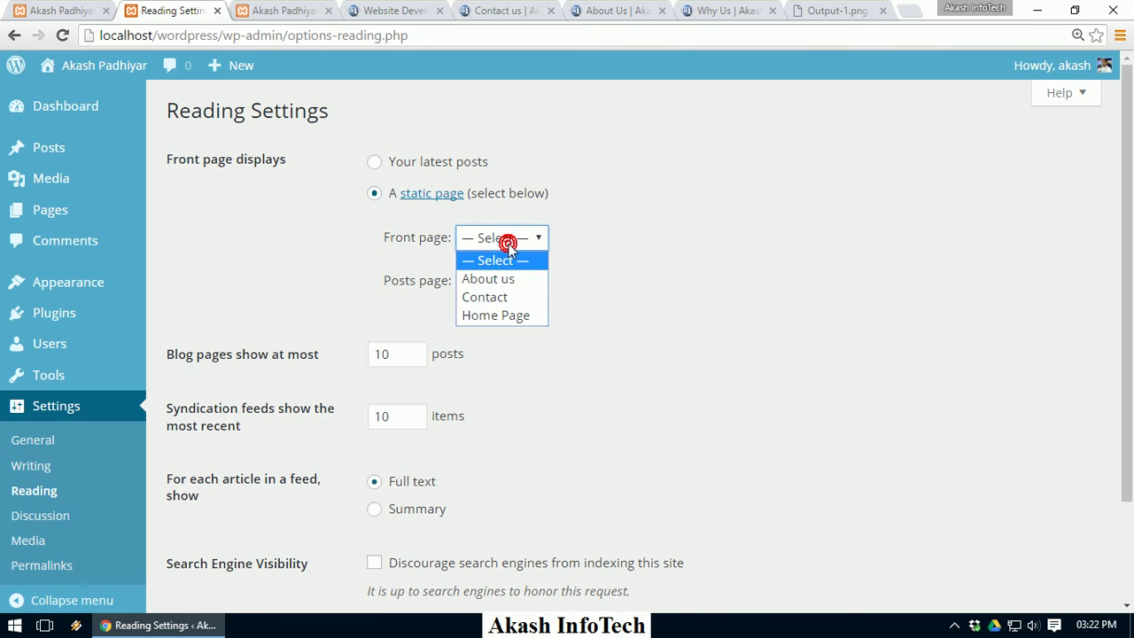
left_click(516, 315)
scroll(1121, 275, "down", 2)
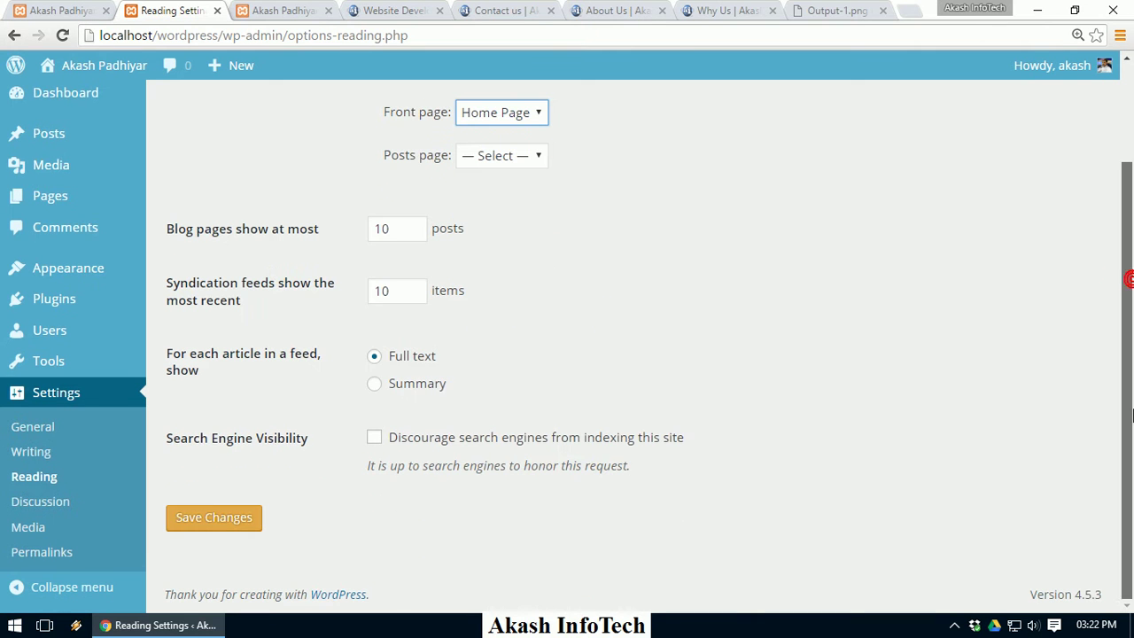
left_click(213, 519)
Reload the site's front page through its site title link and look over the displayed page content.
left_click(301, 8)
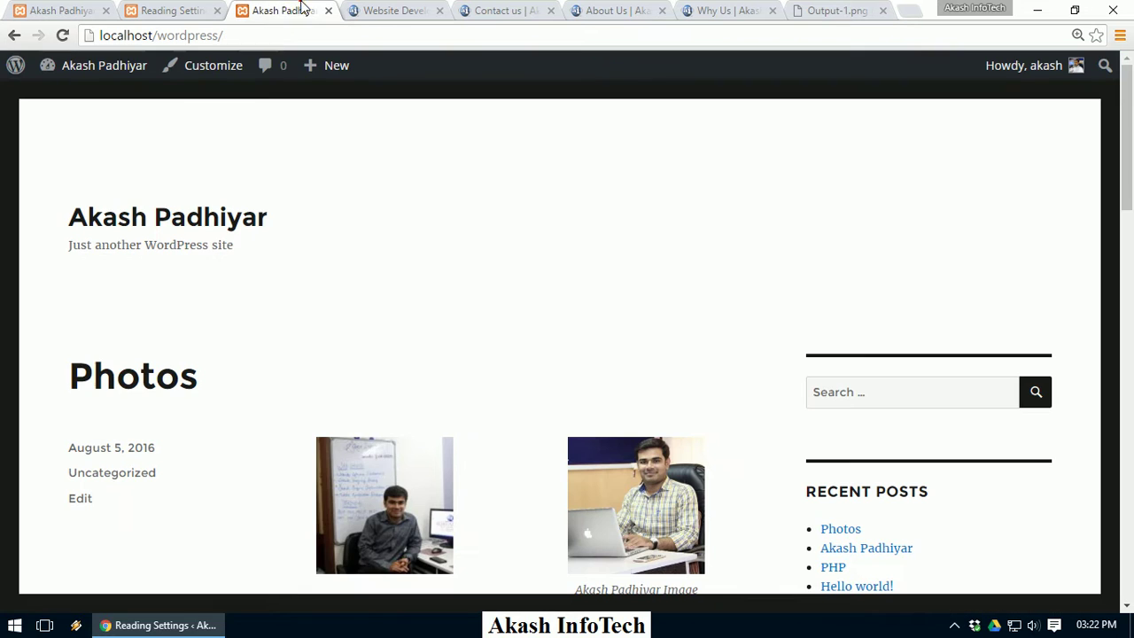
left_click(169, 219)
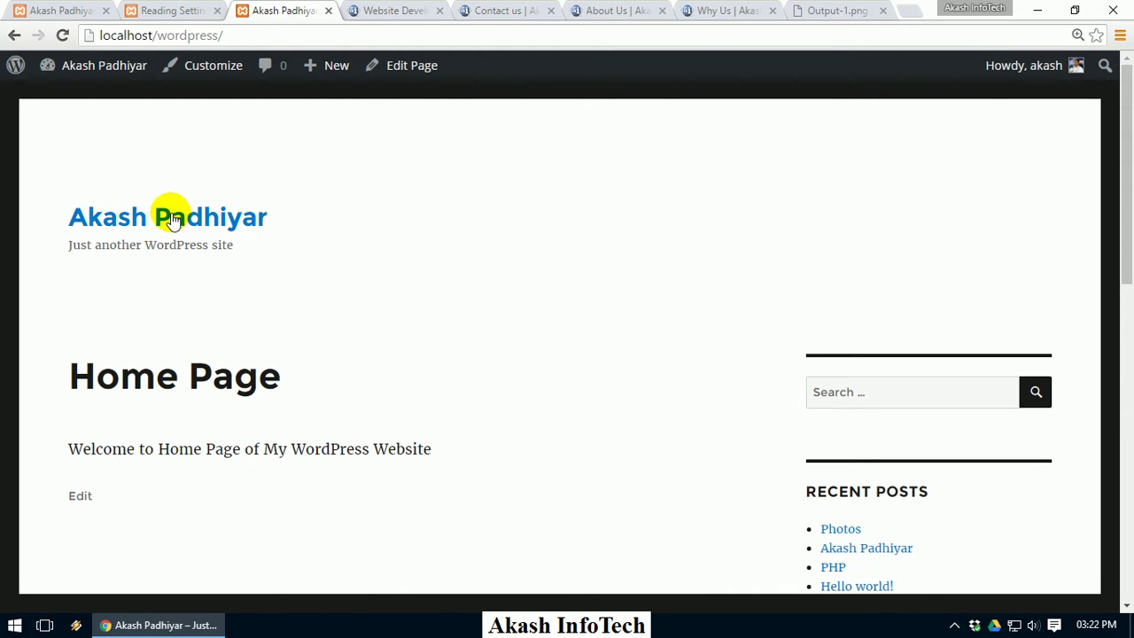
scroll(337, 370, "down", 3)
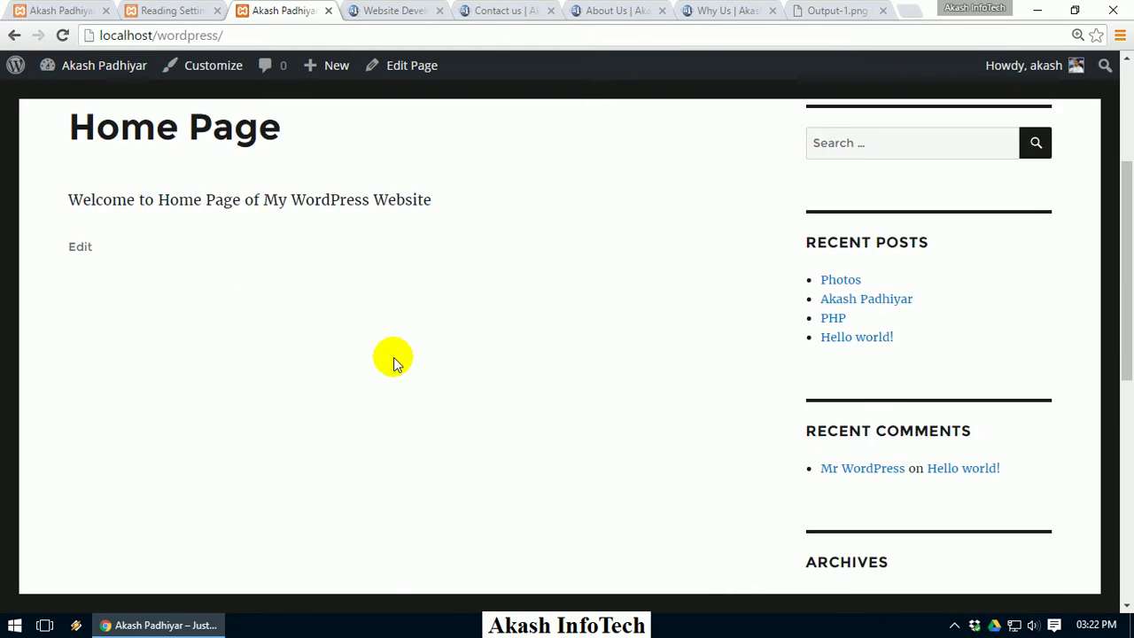
scroll(349, 312, "up", 2)
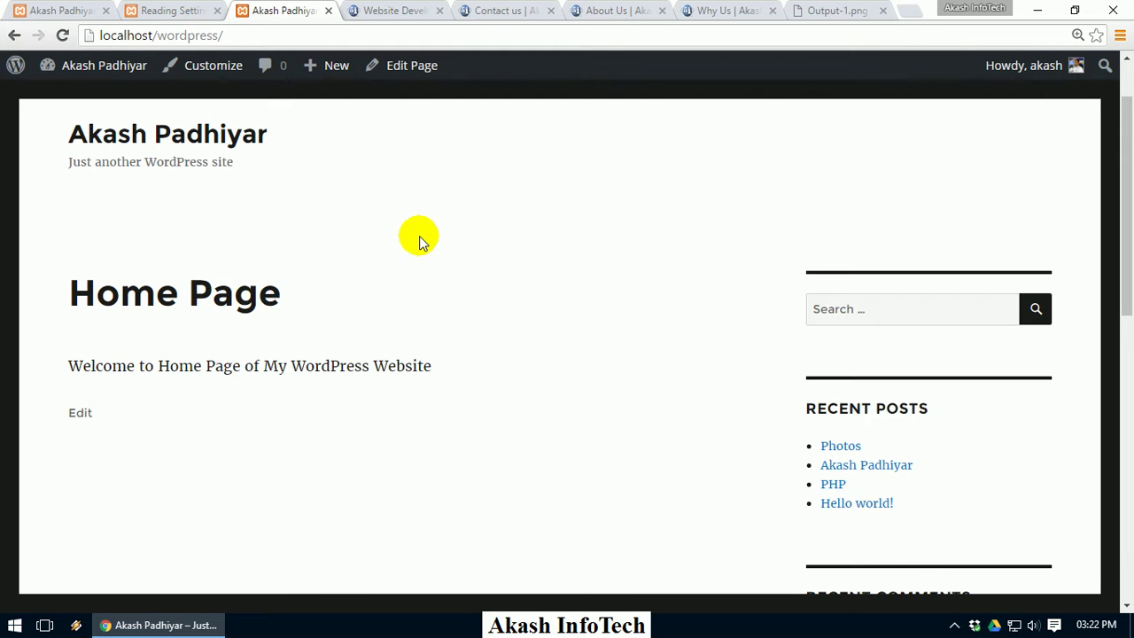
left_click_drag(1127, 213, 1128, 188)
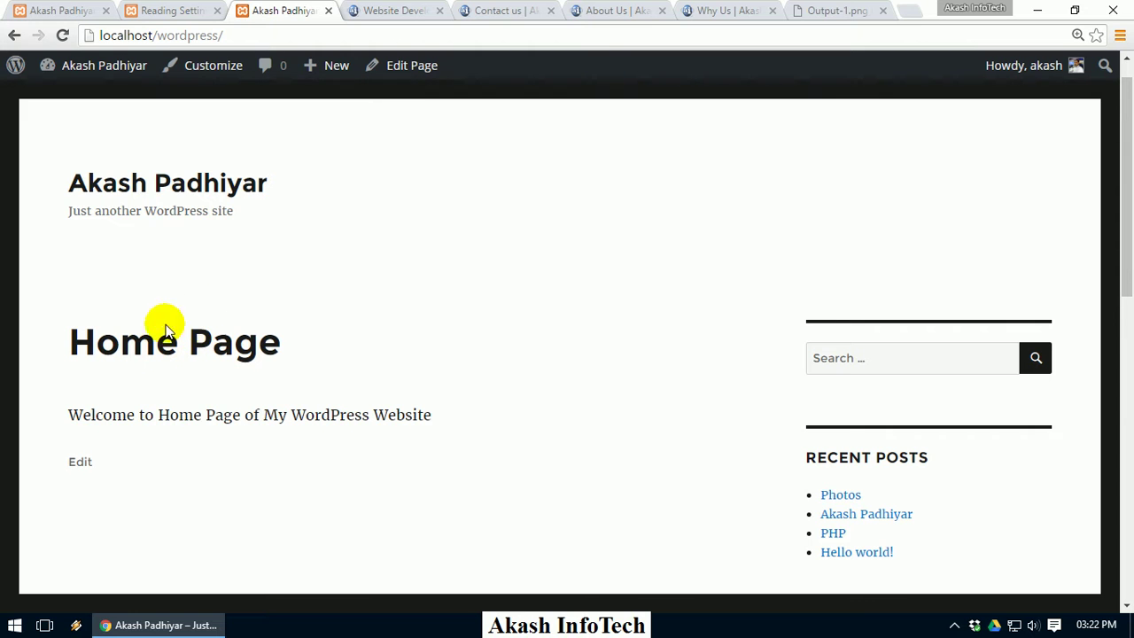
Return to the Reading settings and switch the front page display to Your latest posts.
left_click(195, 9)
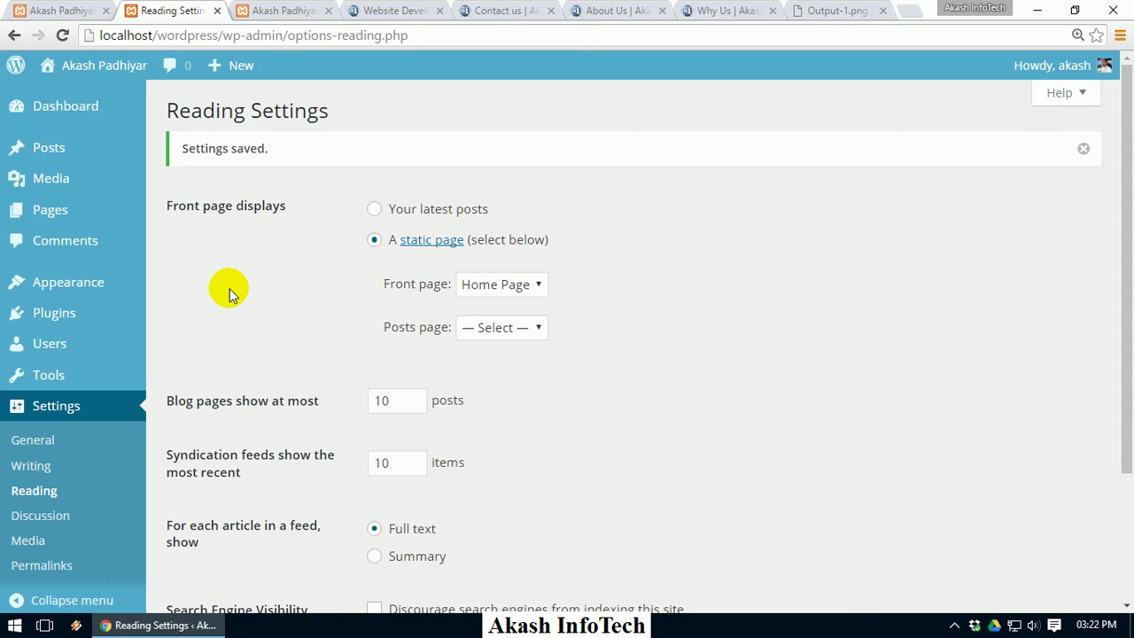
left_click(422, 215)
scroll(422, 321, "down", 1)
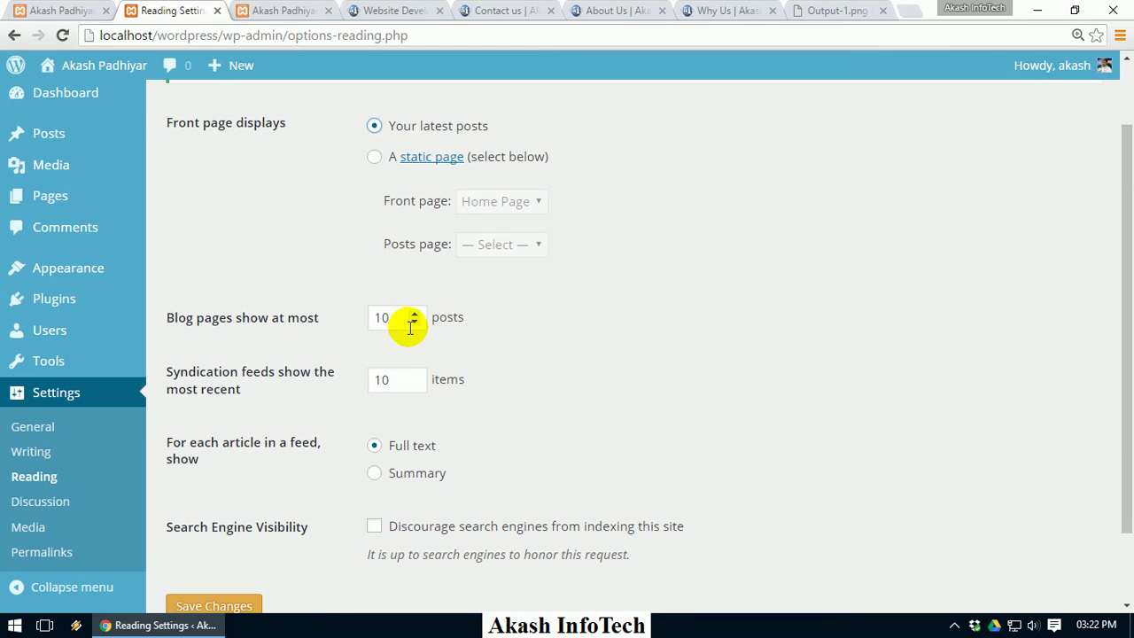